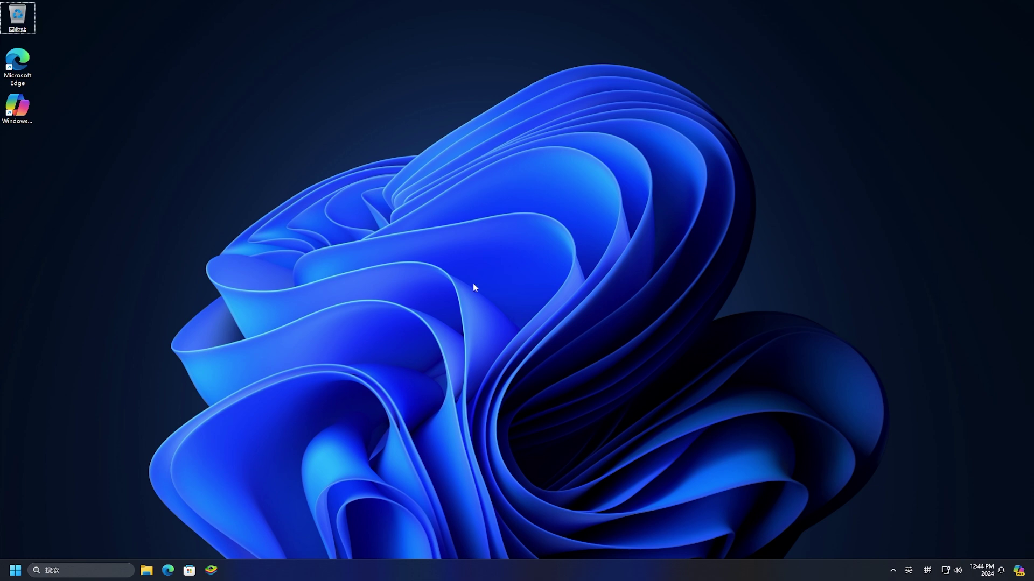
Turn on the crosshair pointer indicator and try it out on the WindowsCopilot shortcut and an empty area of the desktop.
key("F1")
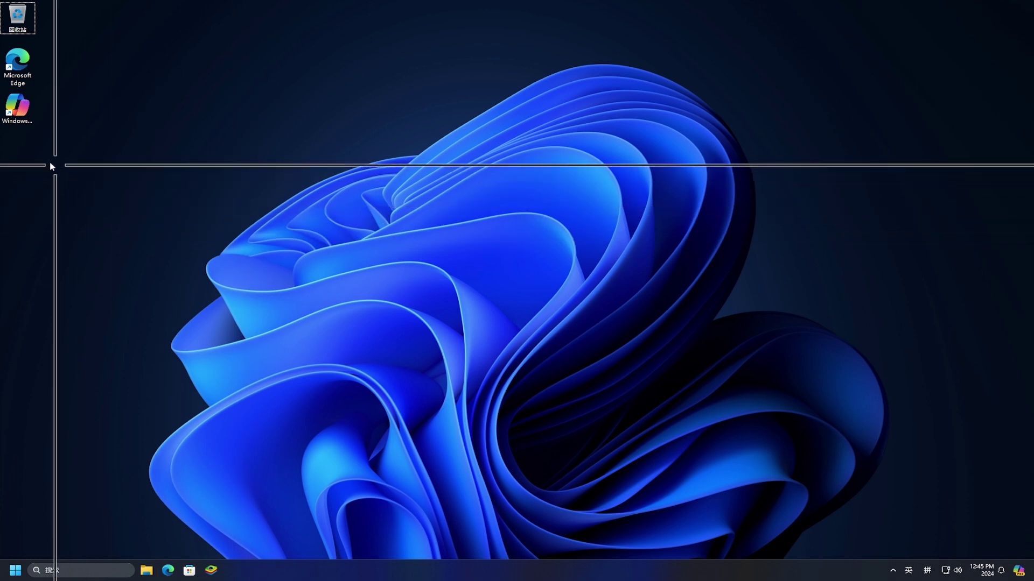
left_click(18, 112)
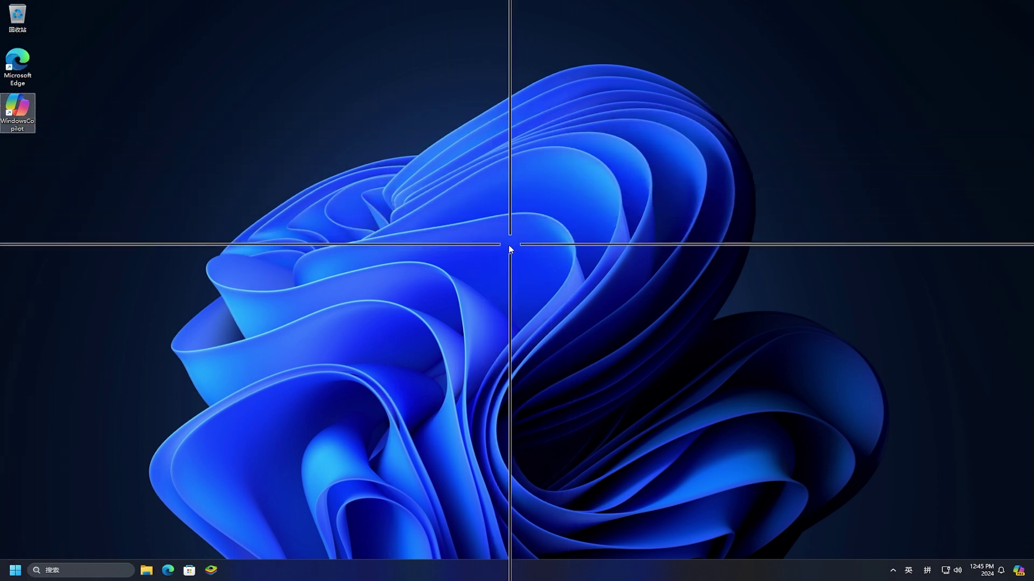
left_click(479, 273)
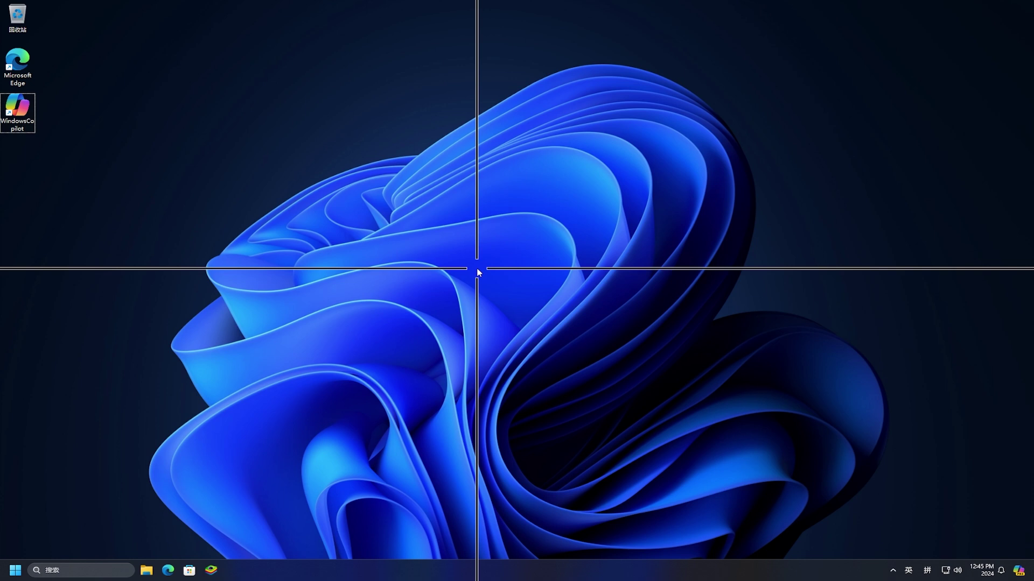
Open the mouse pointer and touch page (鼠标指针与触控) in the accessibility settings.
left_click(16, 572)
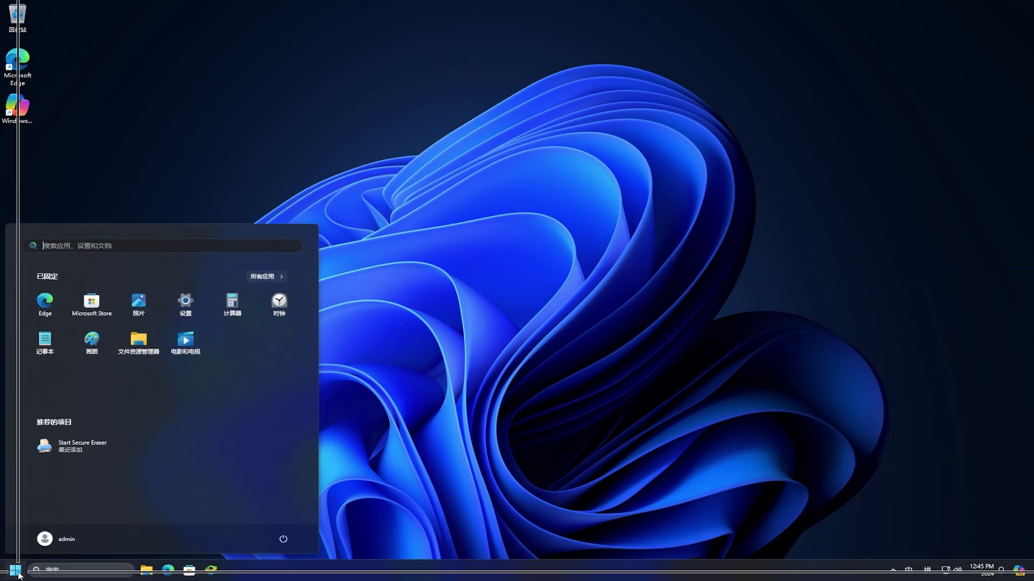
left_click(179, 299)
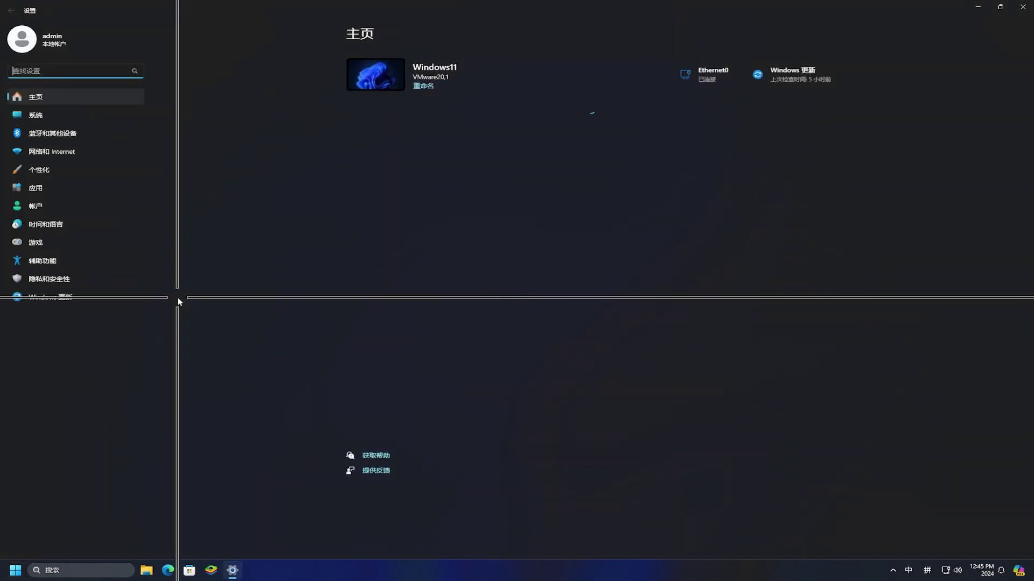
left_click(63, 261)
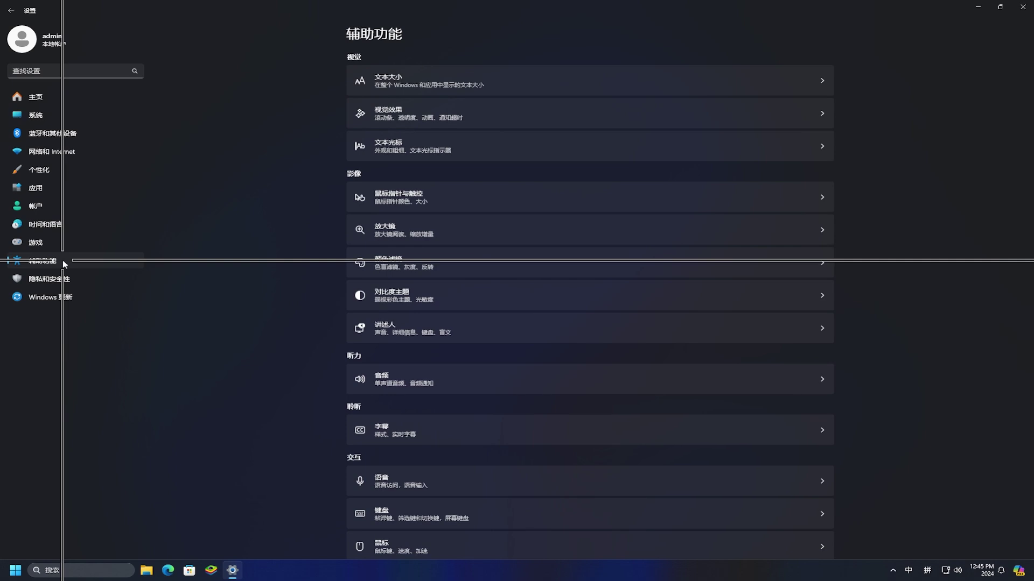
left_click(488, 200)
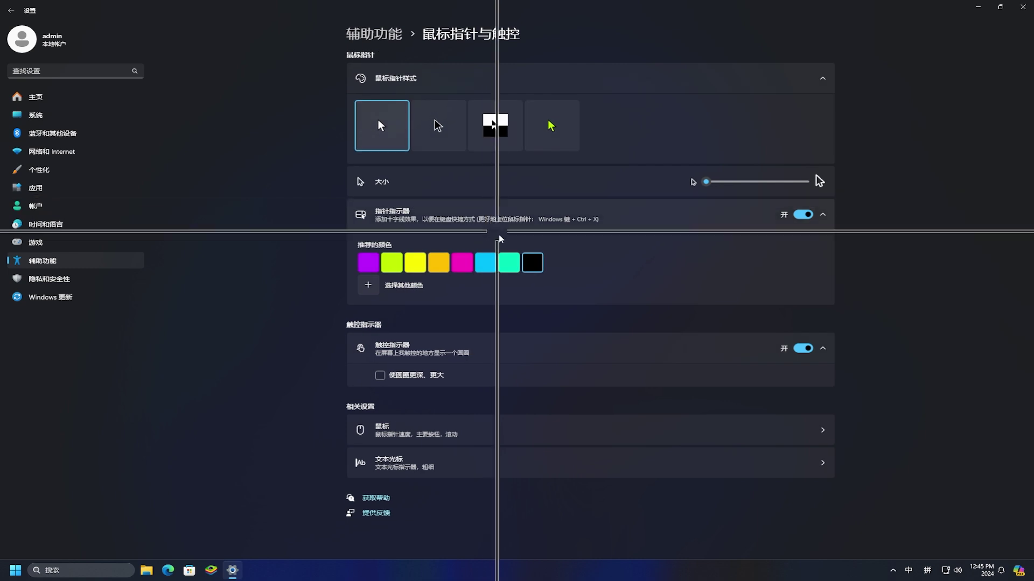
Try turquoise, purple, yellow, orange and magenta as the pointer indicator colour, and switch the pointer indicator off.
left_click(501, 262)
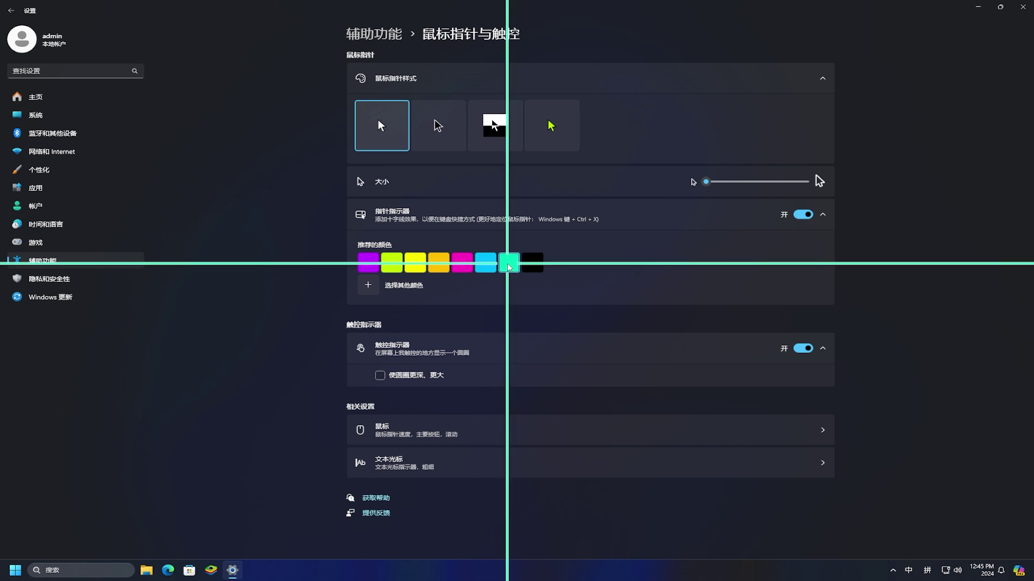
left_click(367, 264)
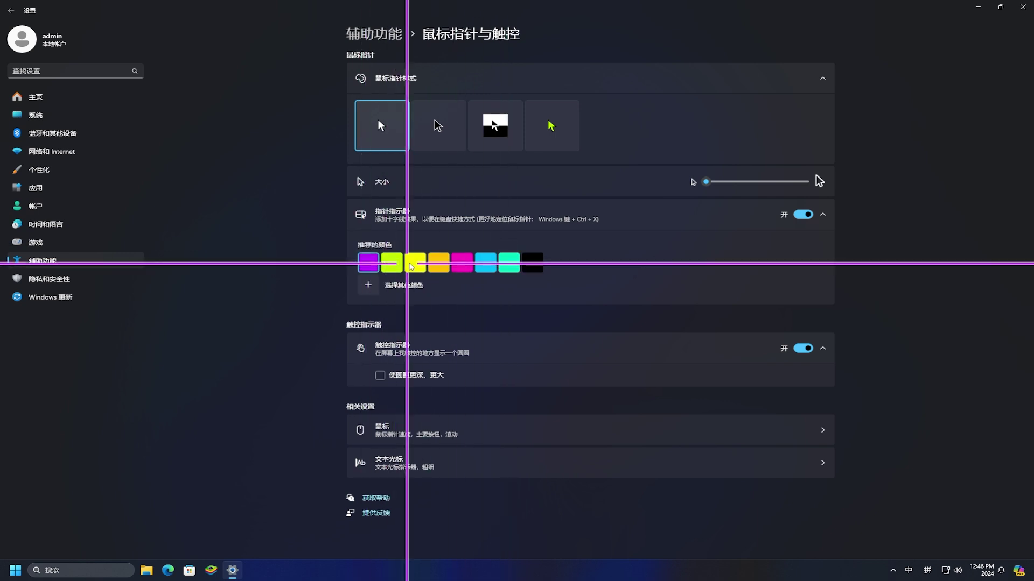
left_click(416, 264)
left_click(435, 264)
left_click(463, 264)
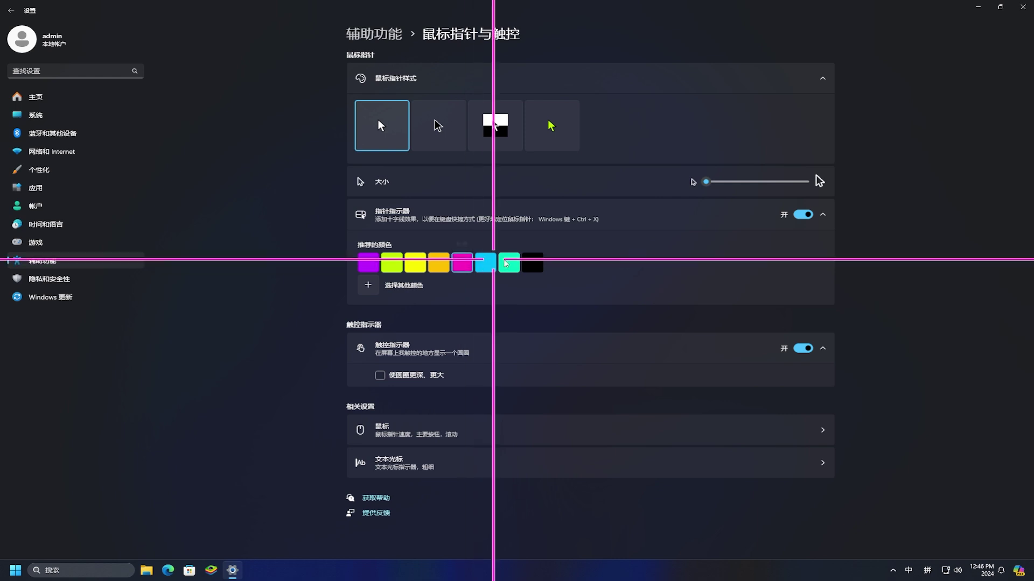
left_click(807, 216)
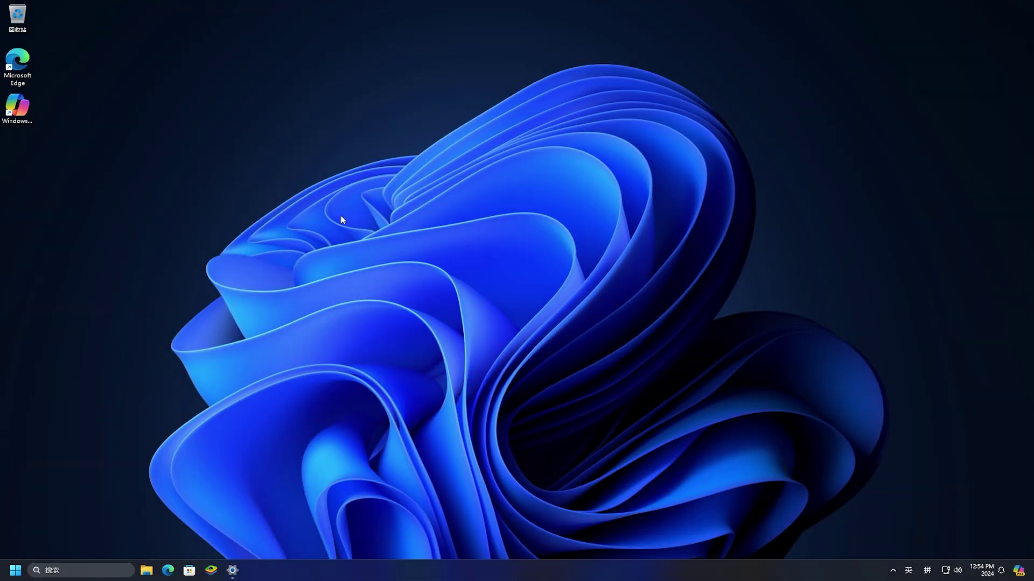
Make a copy of the WindowsCopilot shortcut on the desktop.
right_click(22, 113)
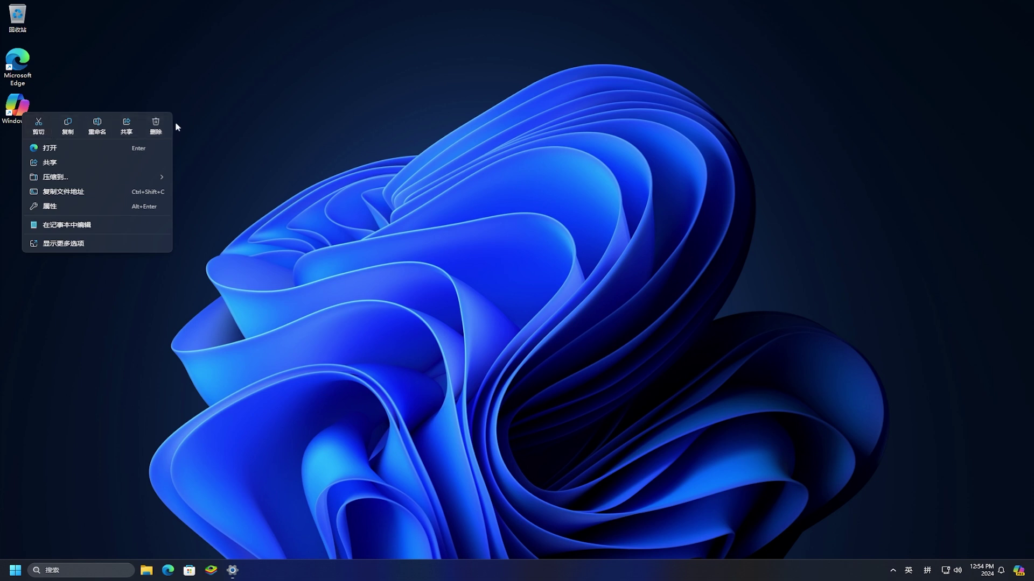
left_click(63, 131)
right_click(16, 164)
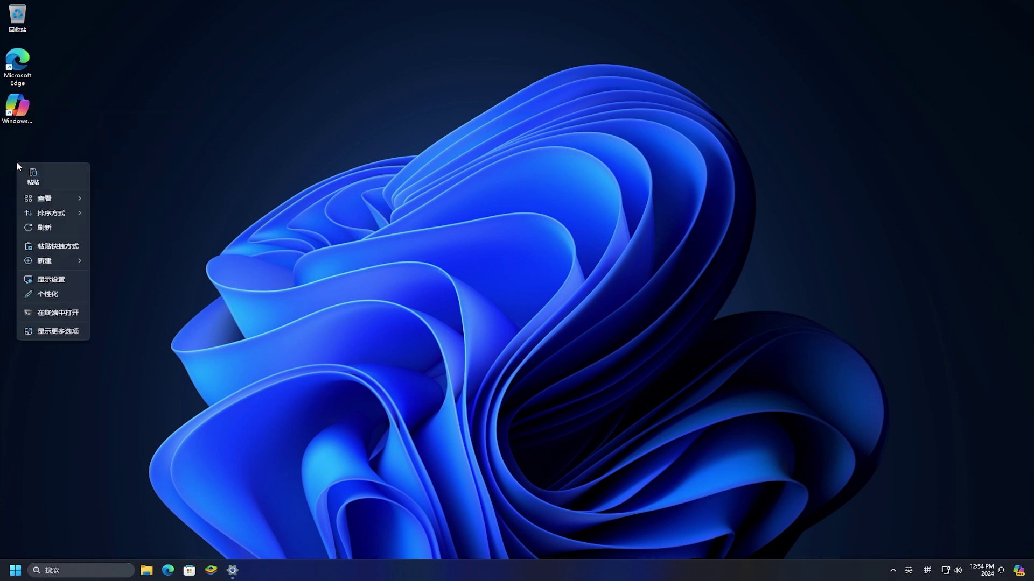
left_click(33, 175)
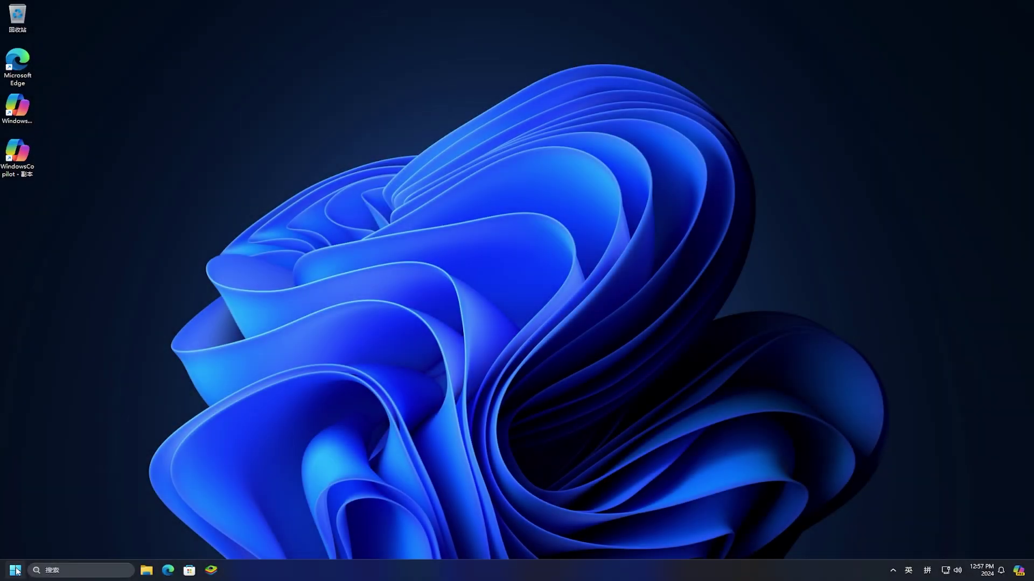
Find Command Prompt by searching for "cmd", open it, and move its window towards the middle of the desktop.
left_click(17, 571)
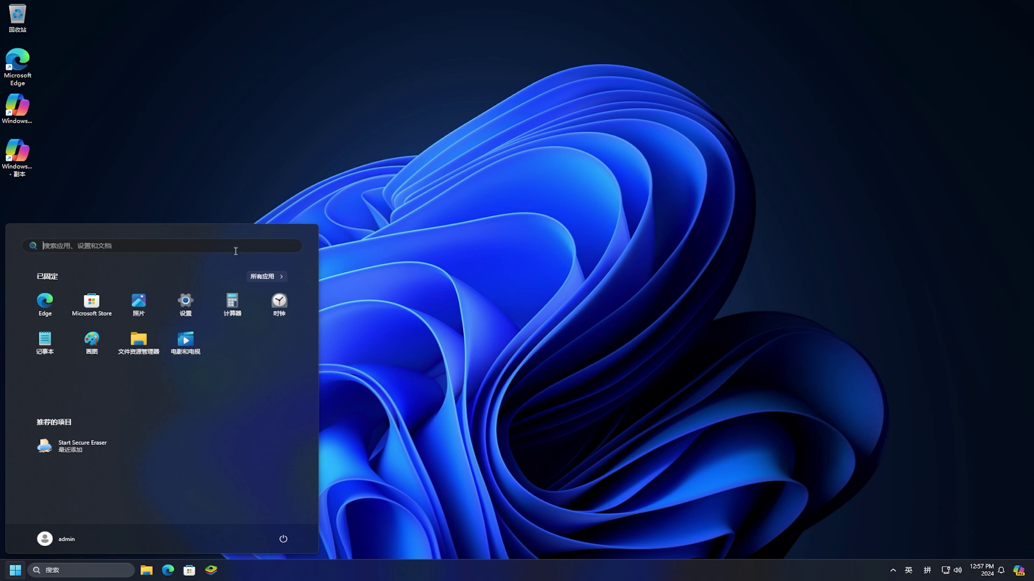
type("cmd")
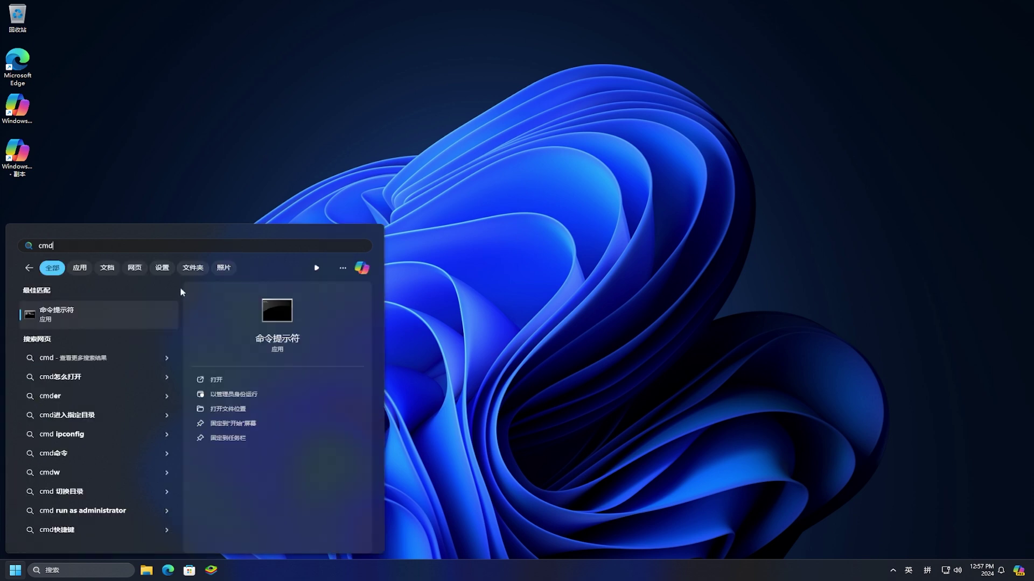
left_click(118, 317)
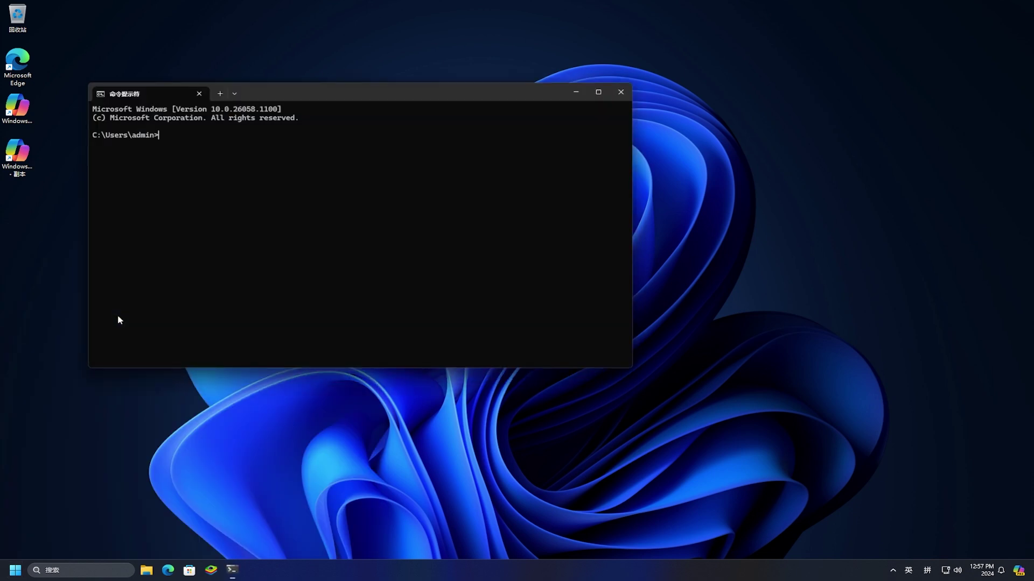
left_click_drag(451, 89, 579, 134)
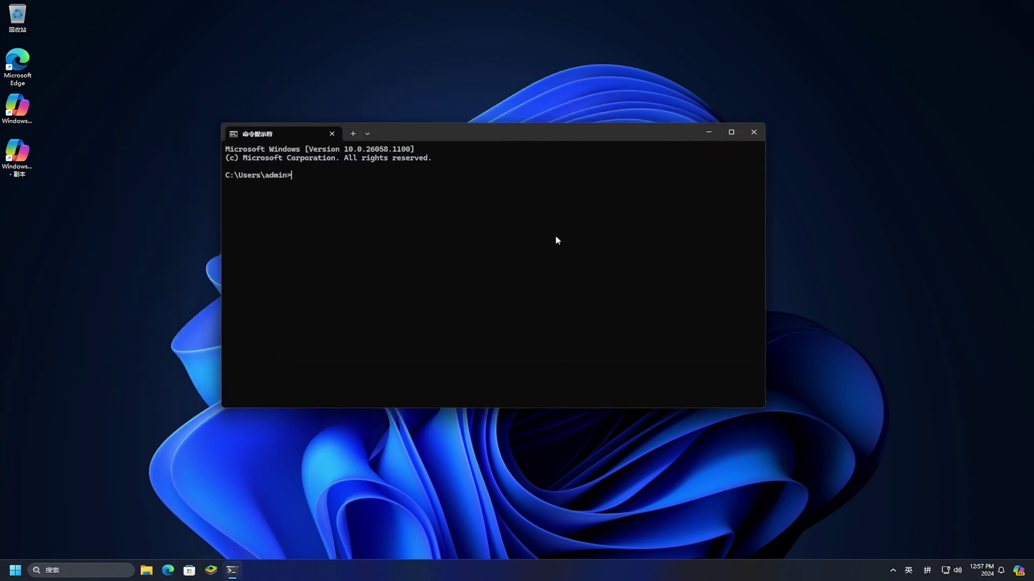
Run the sudo command and open the Developer Settings page linked in its output.
type("sudo")
key("Return")
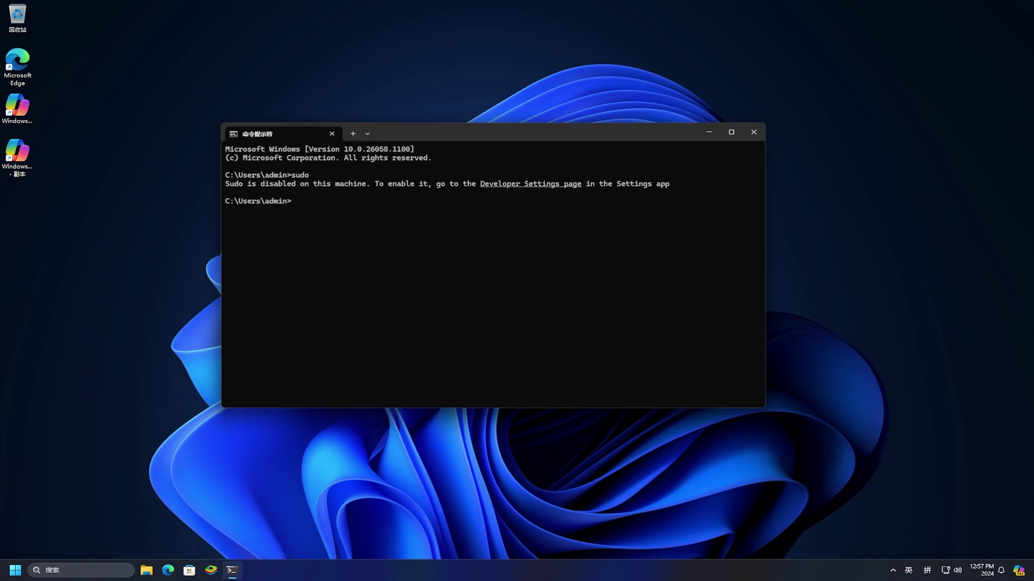
left_click(575, 184, "ctrl")
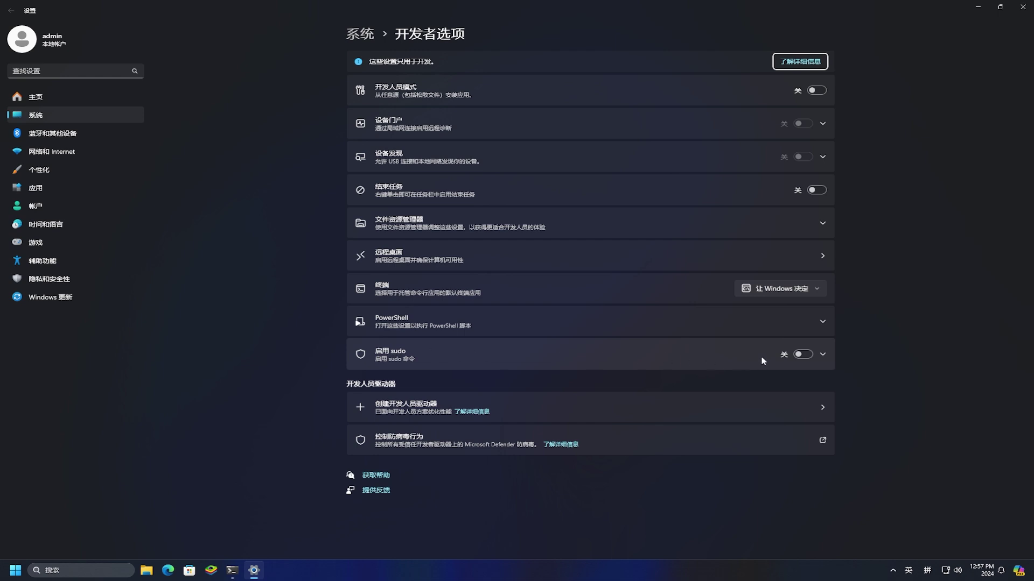
Enable the sudo command (启用 sudo) in the developer options, accept the confirmation, and close the settings.
left_click(804, 354)
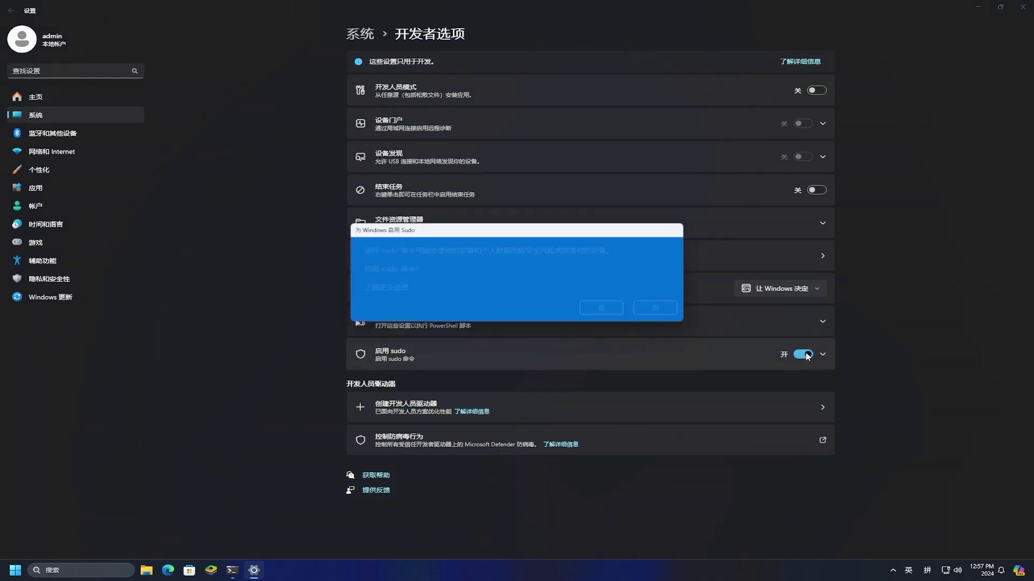
left_click(591, 304)
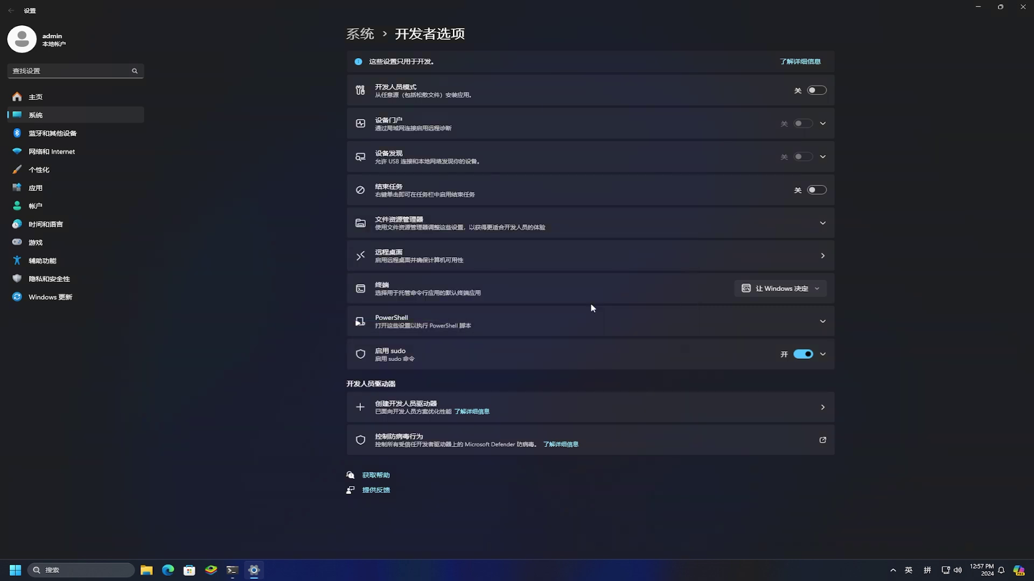
left_click(1023, 7)
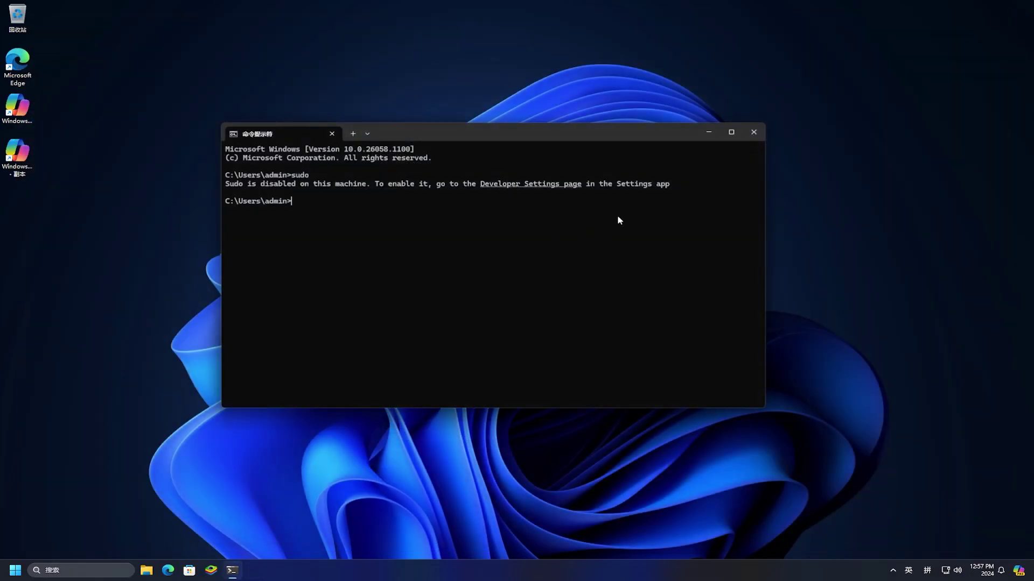
Rerun sudo to show its usage help and run "sudo -V" to check its version.
key("Up")
key("Return")
type("sudo -V")
key("Return")
Launch Notepad with administrator rights by running "sudo notepad" and approve the User Account Control request.
type("SUDO")
key("BackSpace")
key("BackSpace")
key("BackSpace")
key("BackSpace")
type("sudo notepad")
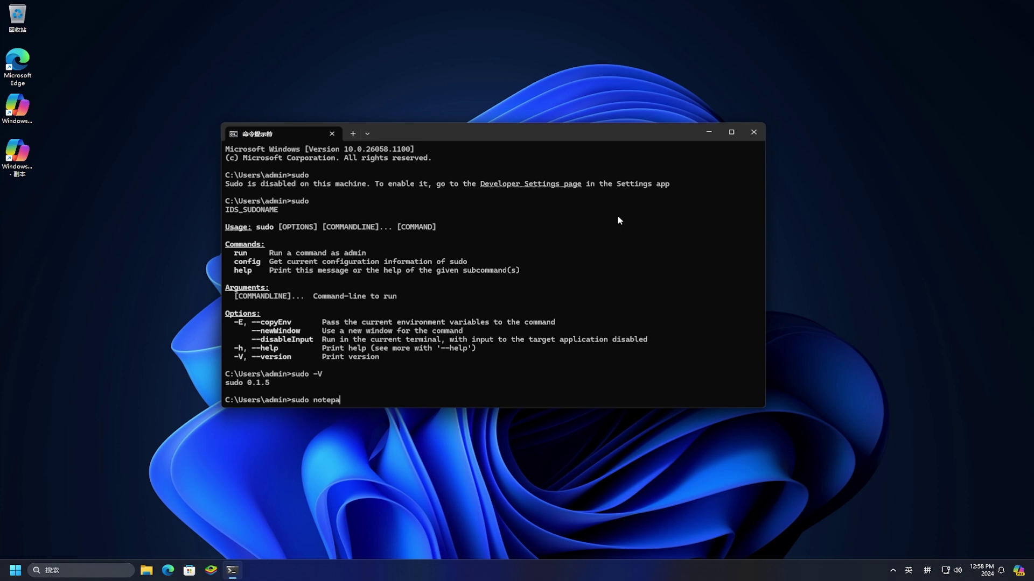
key("Return")
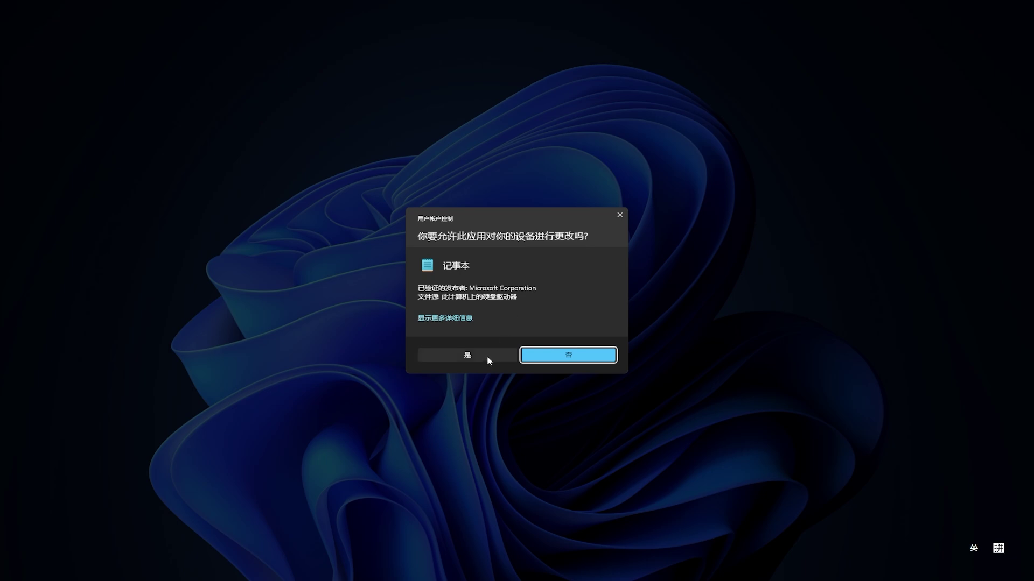
left_click(487, 356)
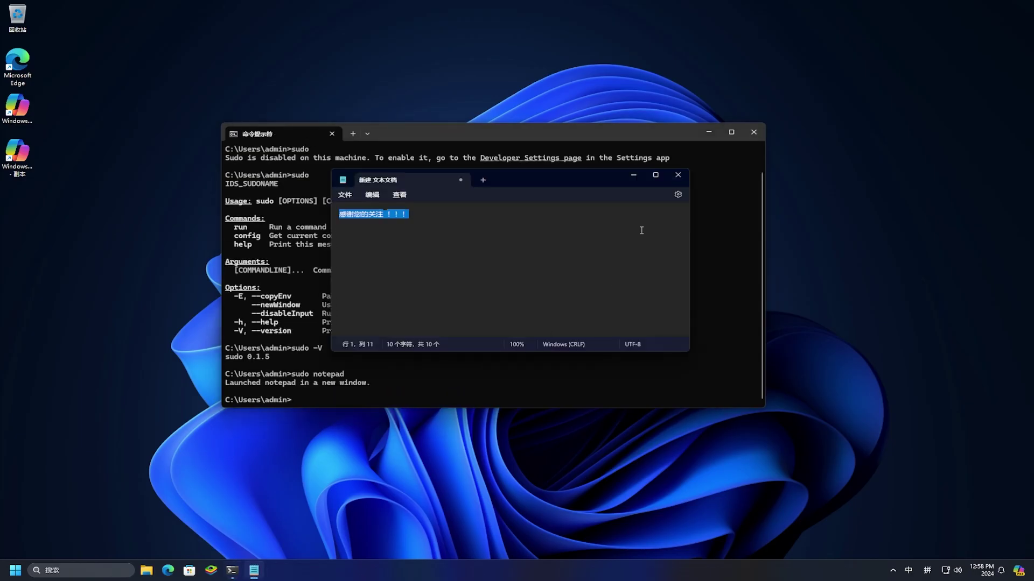
Minimize the terminal and browse Notepad's Open dialog to the folder C:\Windows\System32\drivers\etc.
left_click(710, 133)
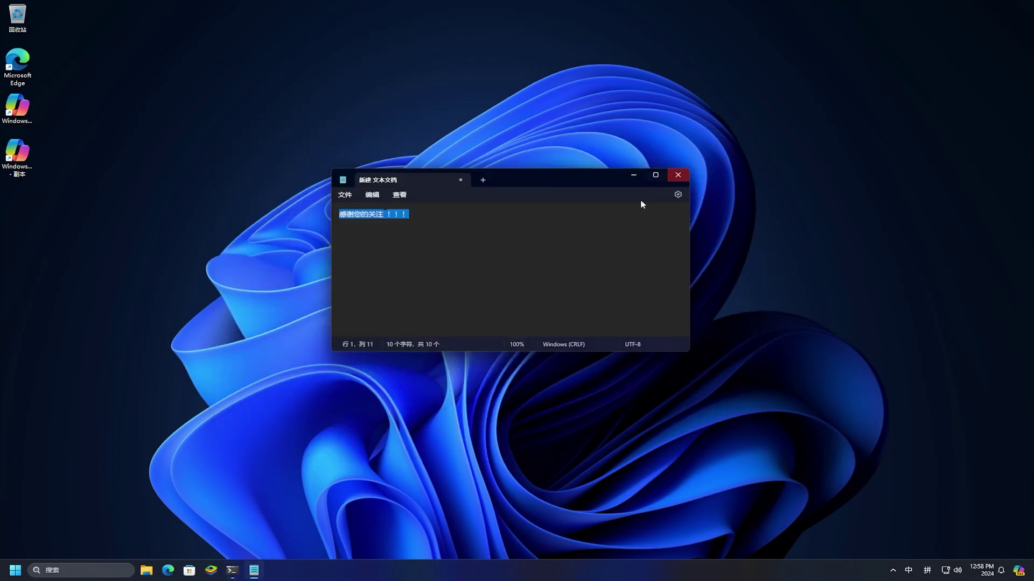
left_click(627, 214)
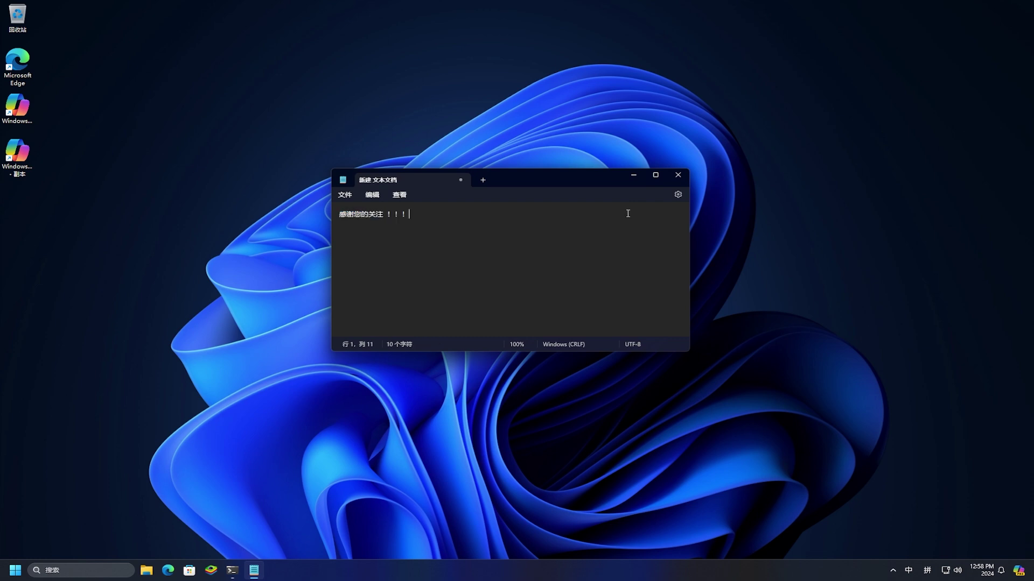
left_click(344, 195)
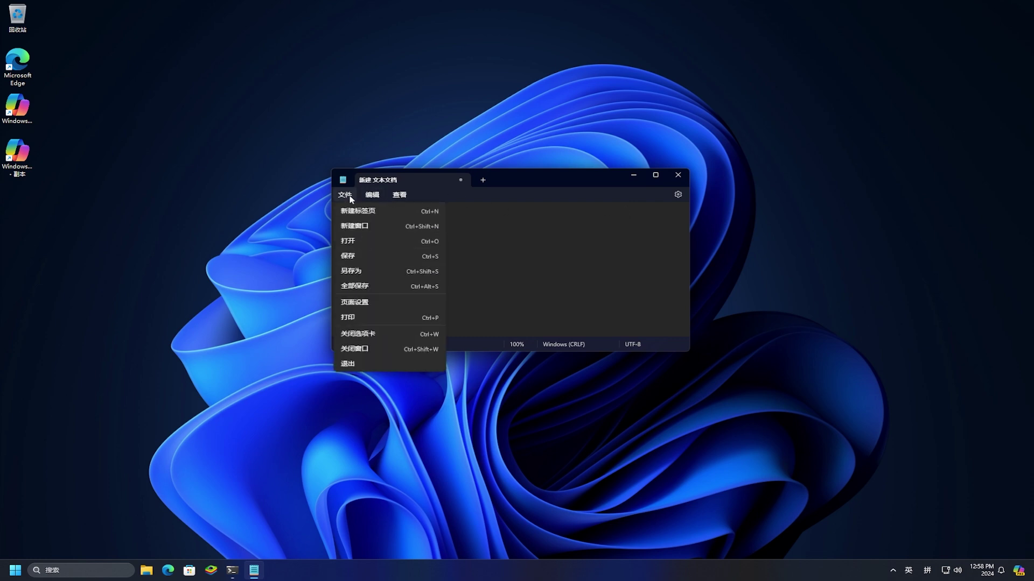
left_click(367, 244)
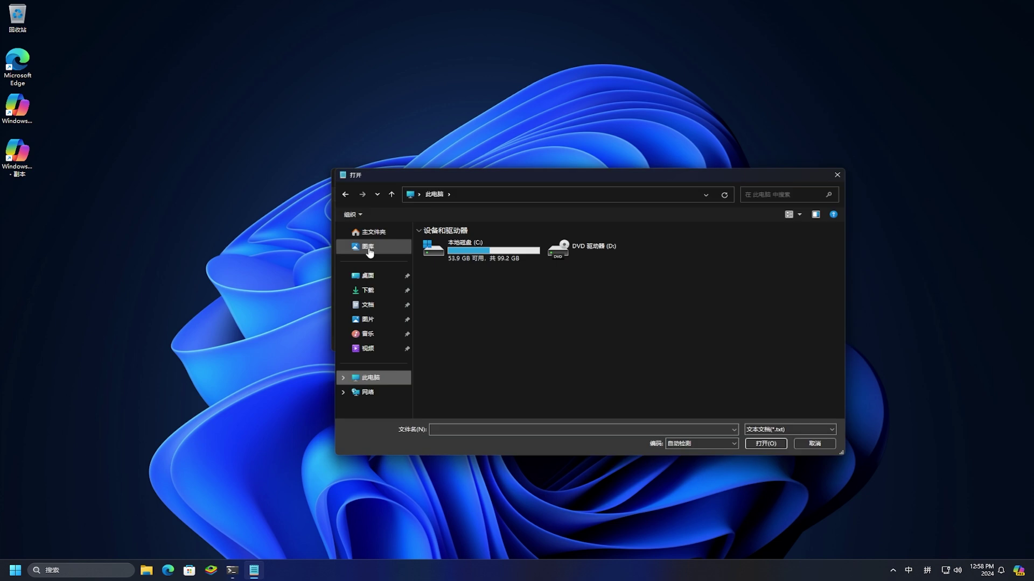
double_click(479, 255)
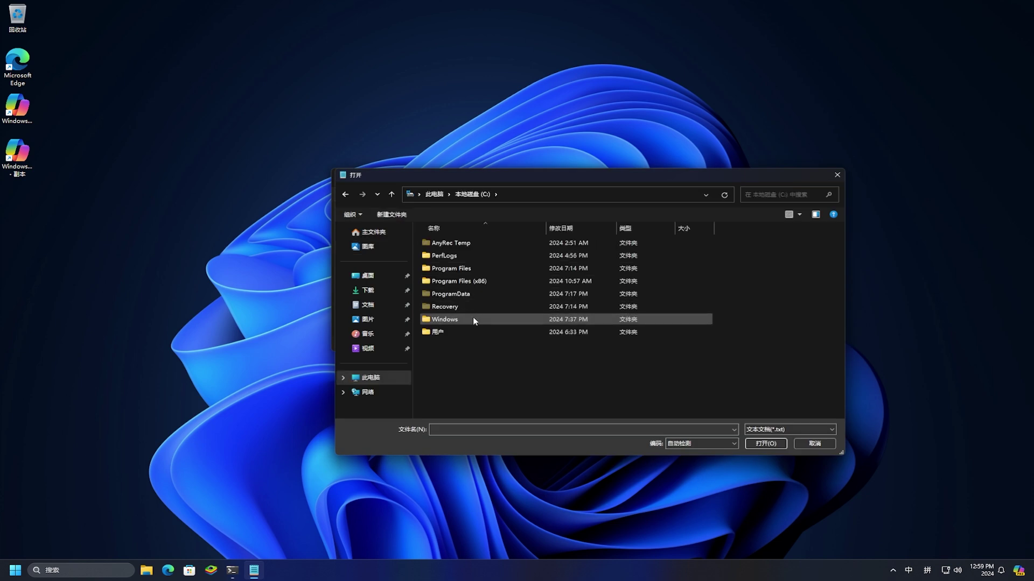
double_click(473, 321)
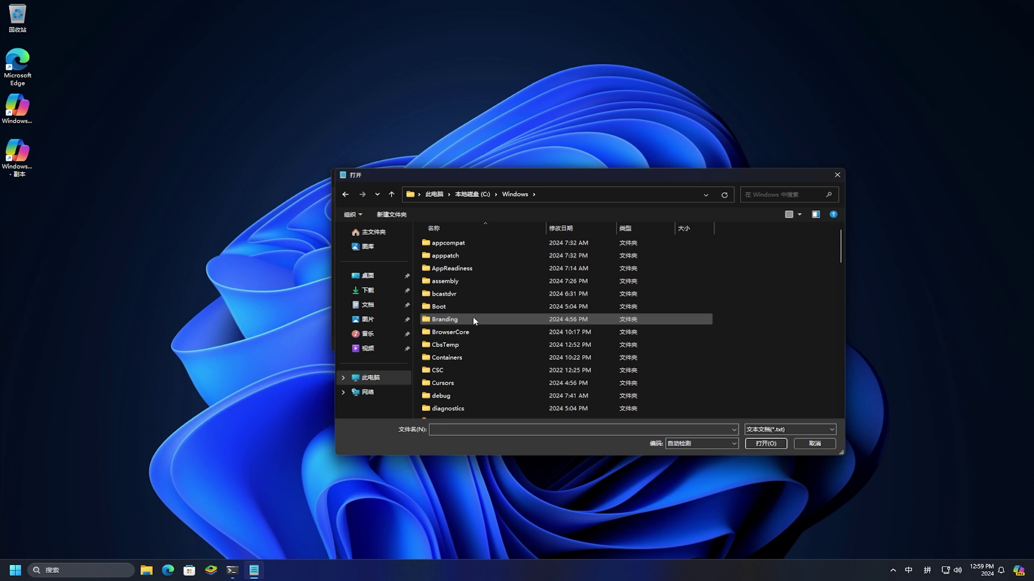
scroll(476, 320, "down", 15)
scroll(477, 323, "down", 3)
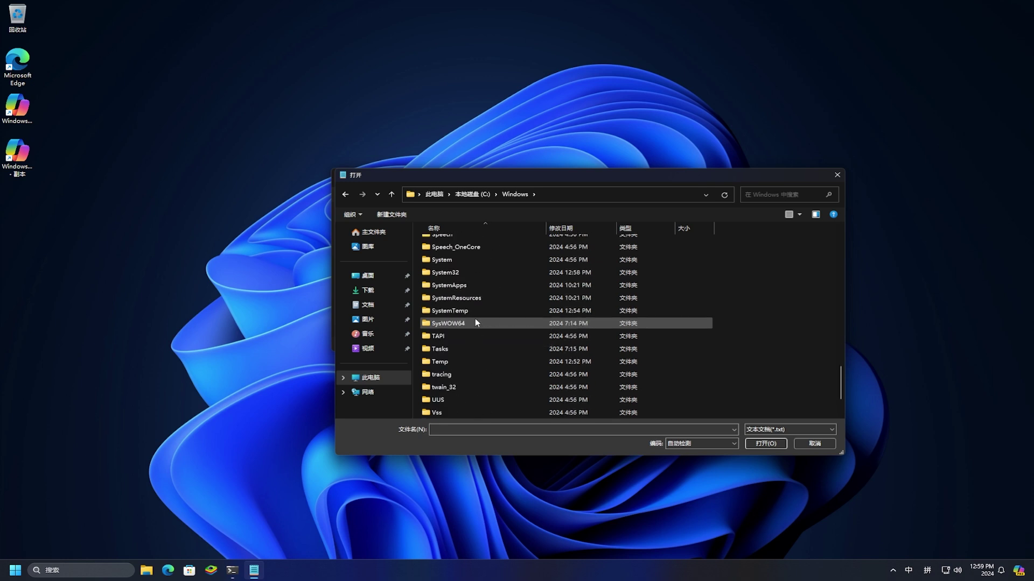
double_click(464, 276)
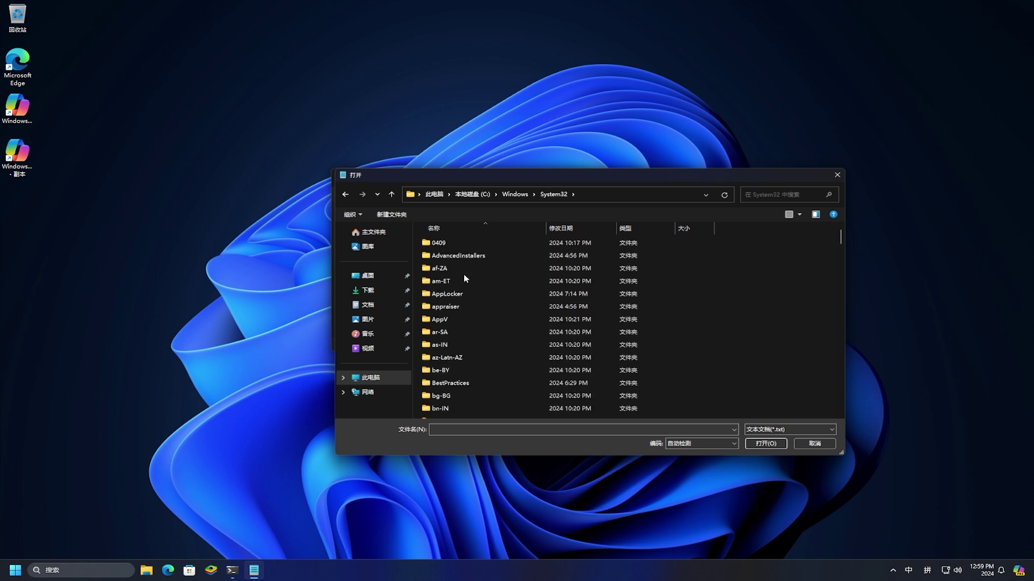
scroll(463, 273, "down", 10)
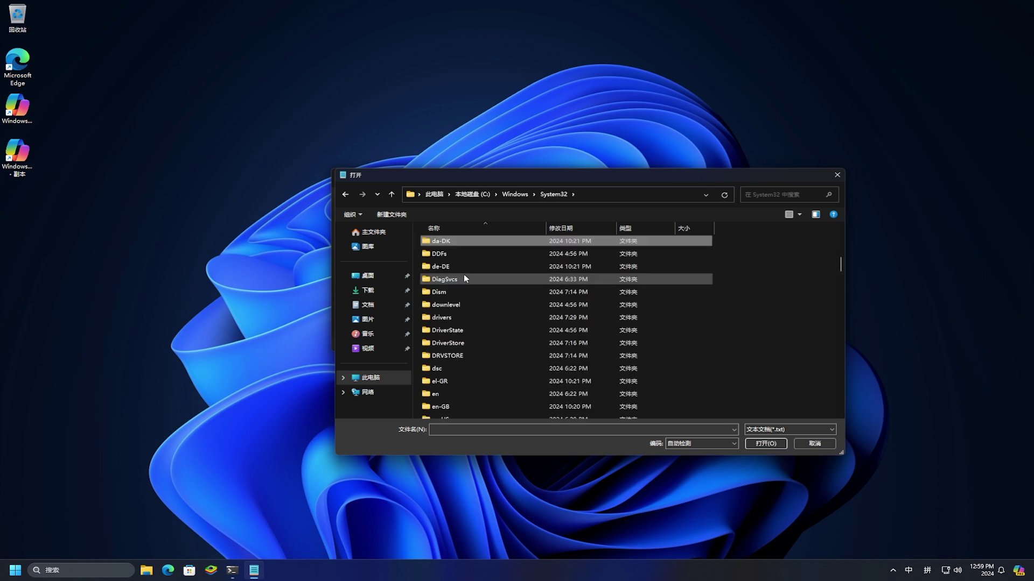
double_click(453, 318)
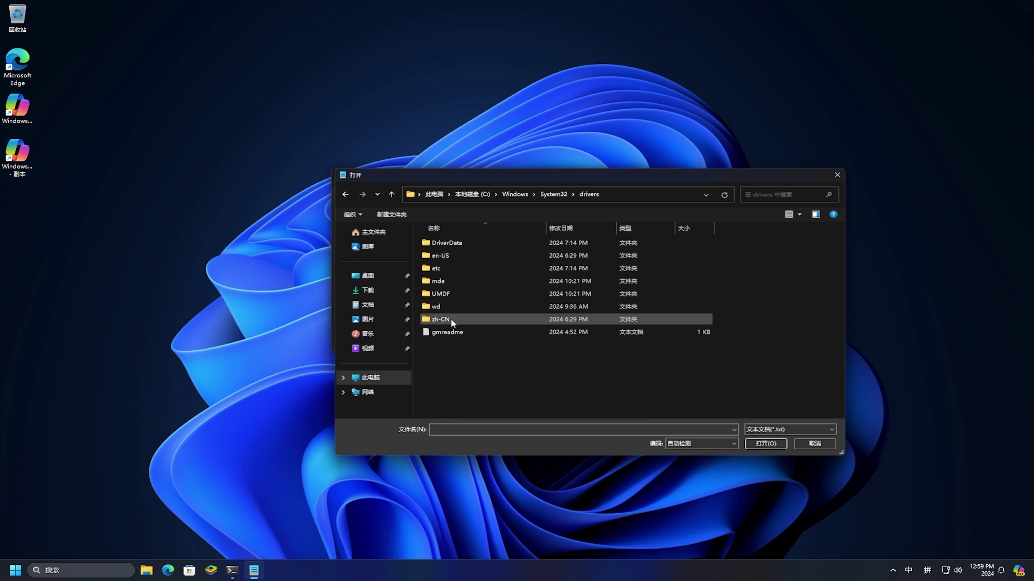
double_click(449, 269)
Set the file type filter to all files (所有文件) and open the hosts file.
left_click(760, 430)
left_click(763, 448)
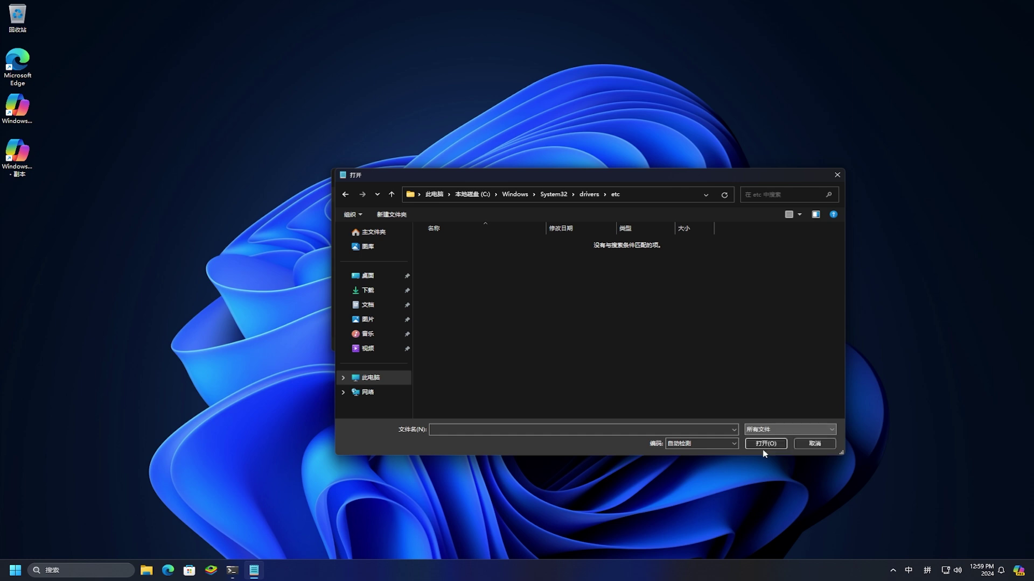
left_click(440, 243)
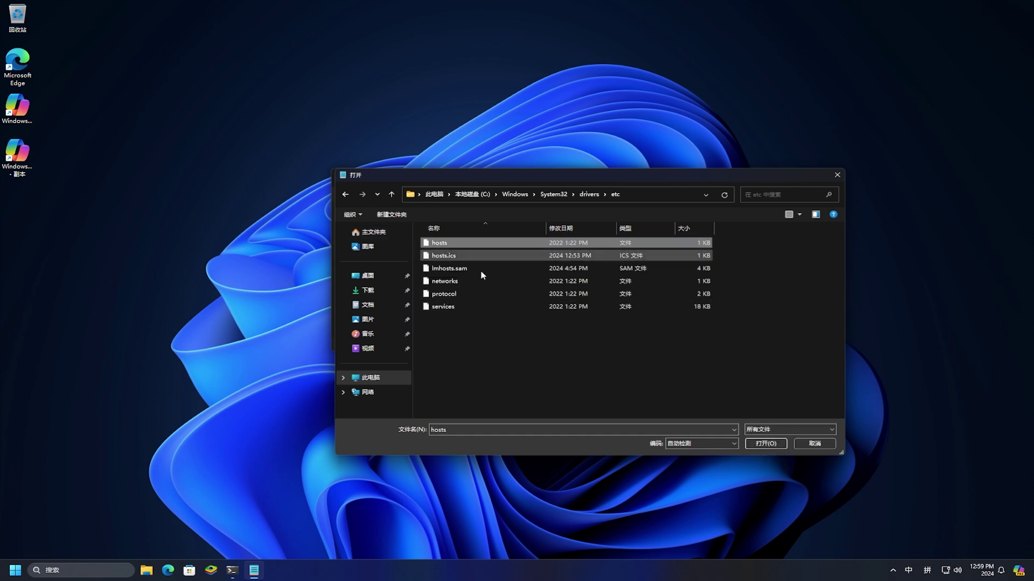
left_click(762, 444)
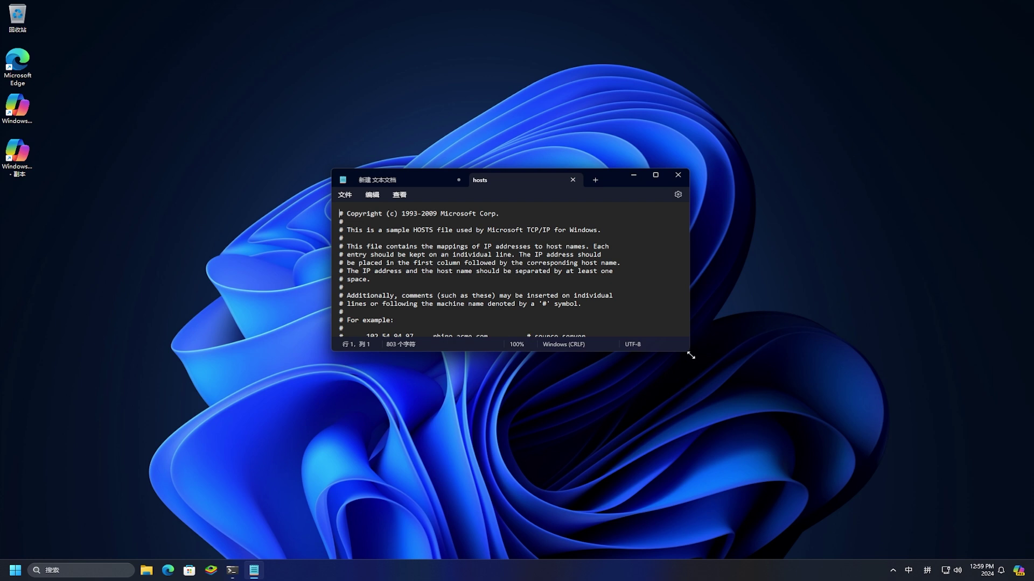
Delete the text "# For example:" from the hosts file and save the file.
left_click_drag(413, 323, 334, 323)
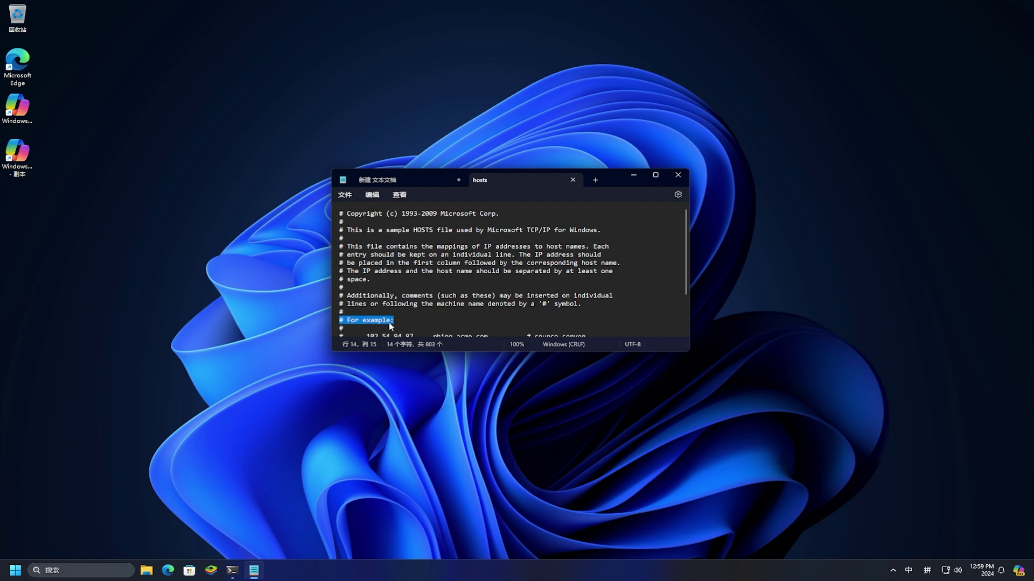
key("BackSpace")
left_click(344, 195)
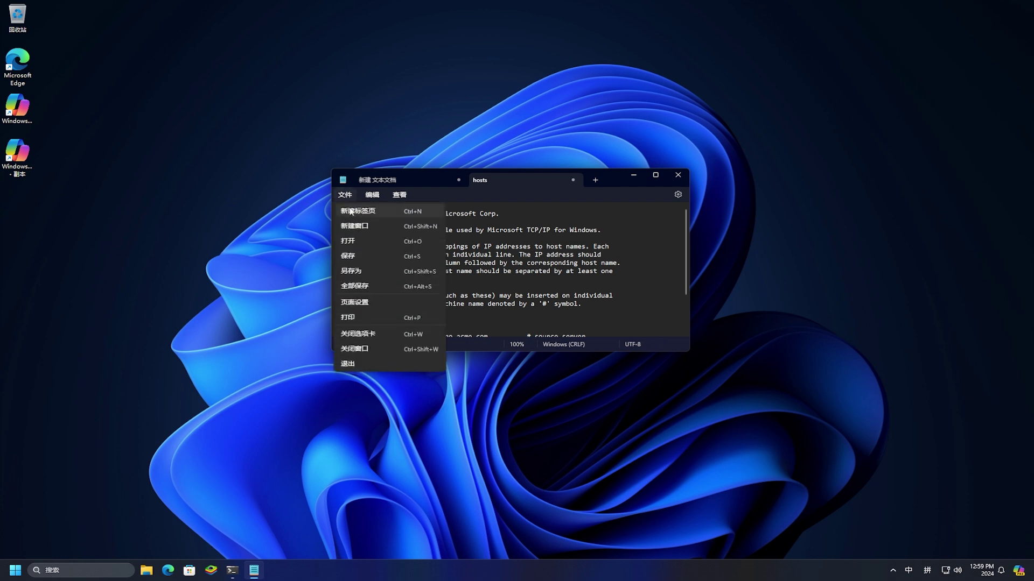
left_click(374, 260)
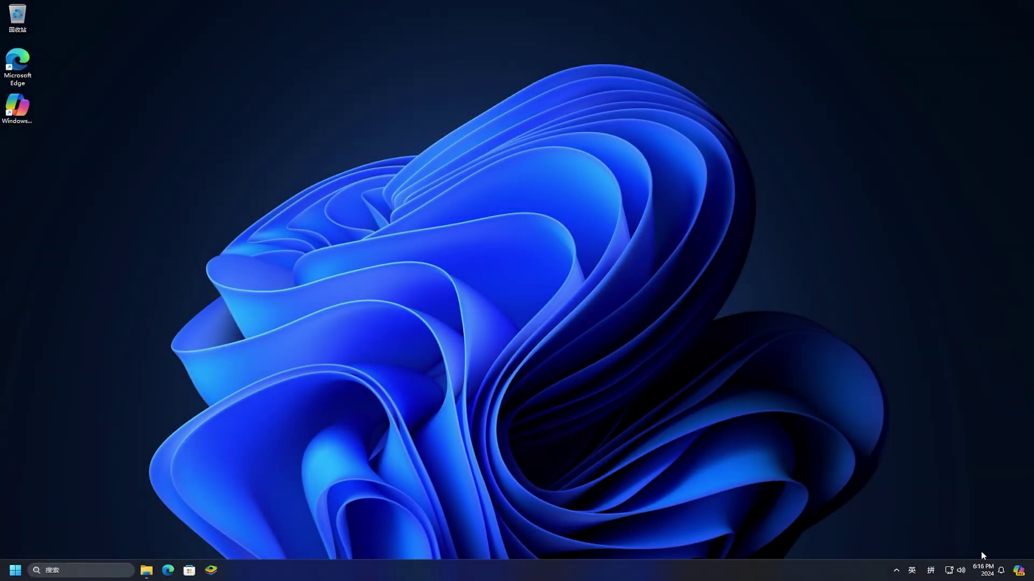
Open Copilot from the desktop and resize its docked pane, first widening it and finally narrowing it again.
left_click(1017, 572)
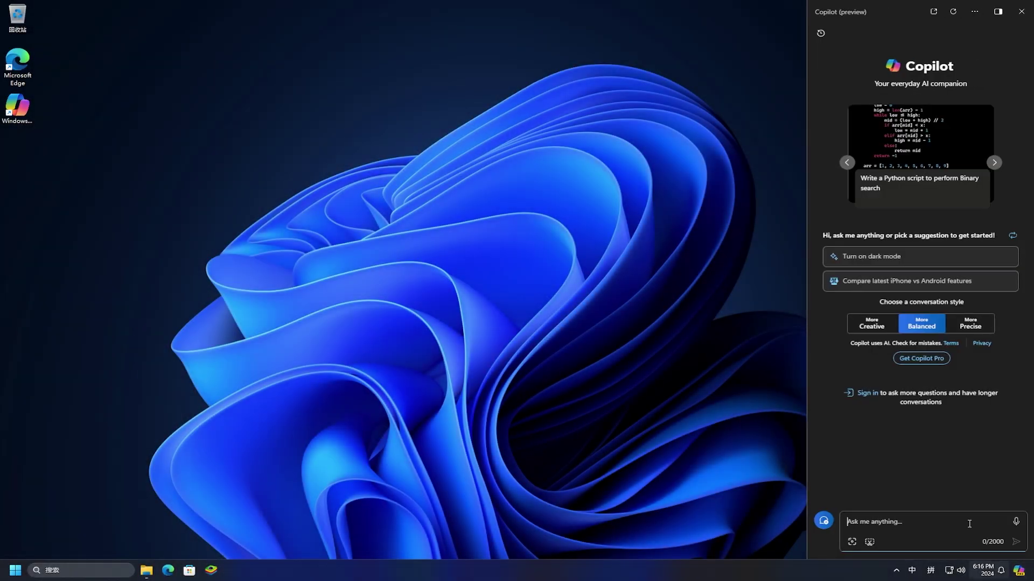
left_click_drag(812, 291, 614, 290)
left_click_drag(475, 282, 558, 299)
left_click_drag(740, 304, 866, 301)
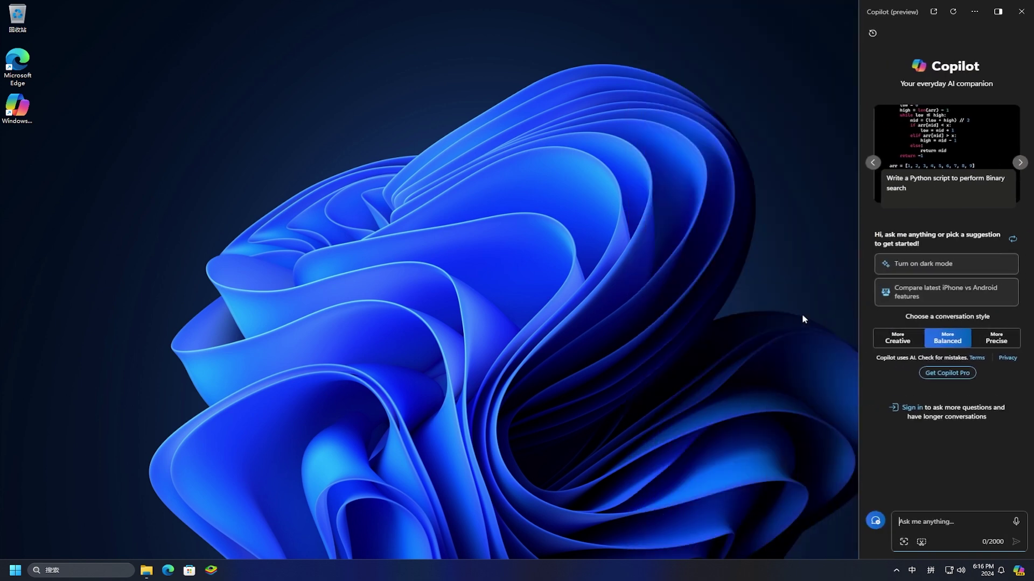
With File Explorer open, toggle Copilot between side-by-side and overlay mode, then widen and narrow the overlaid pane.
left_click(146, 570)
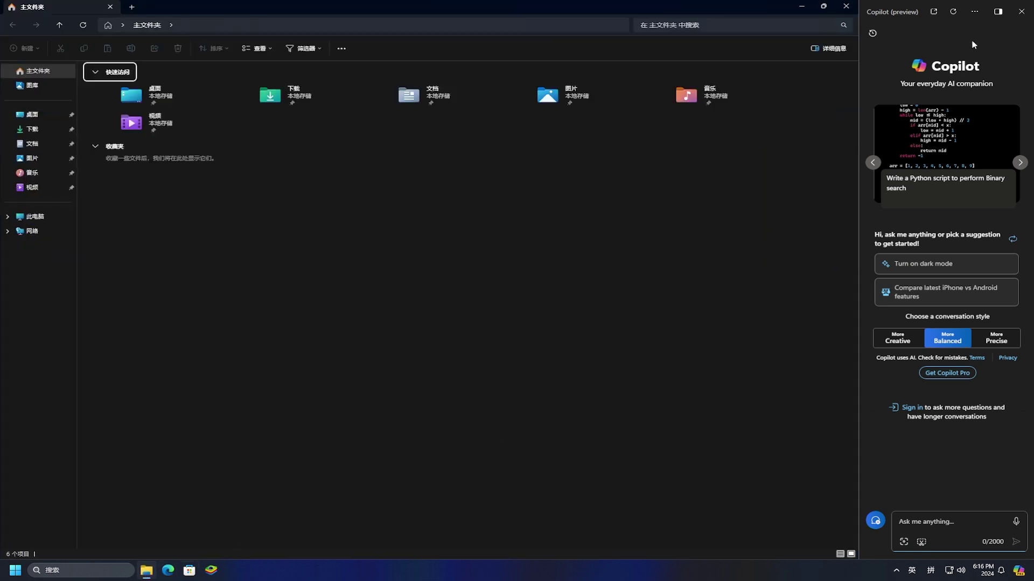
left_click(1002, 14)
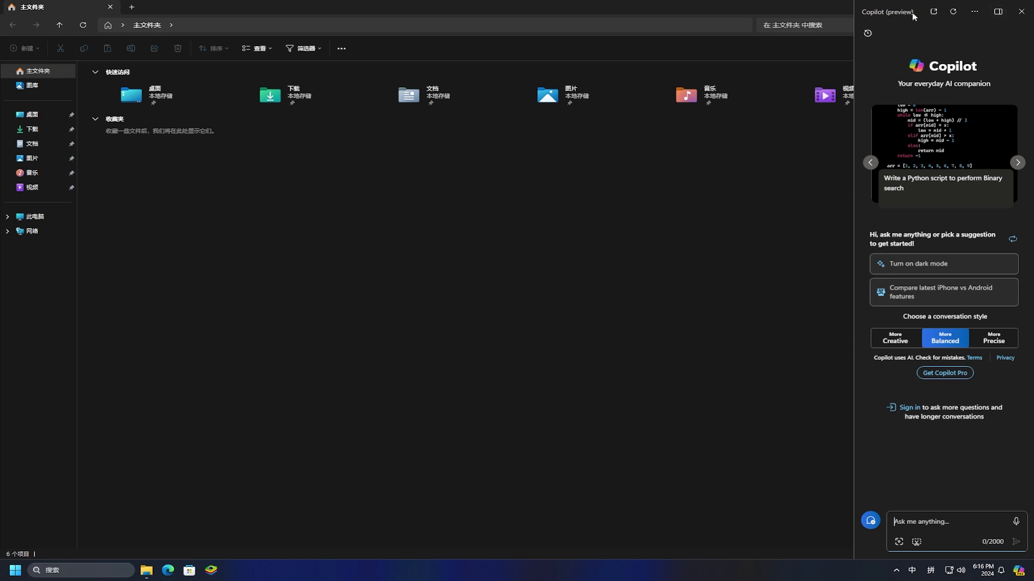
left_click(997, 13)
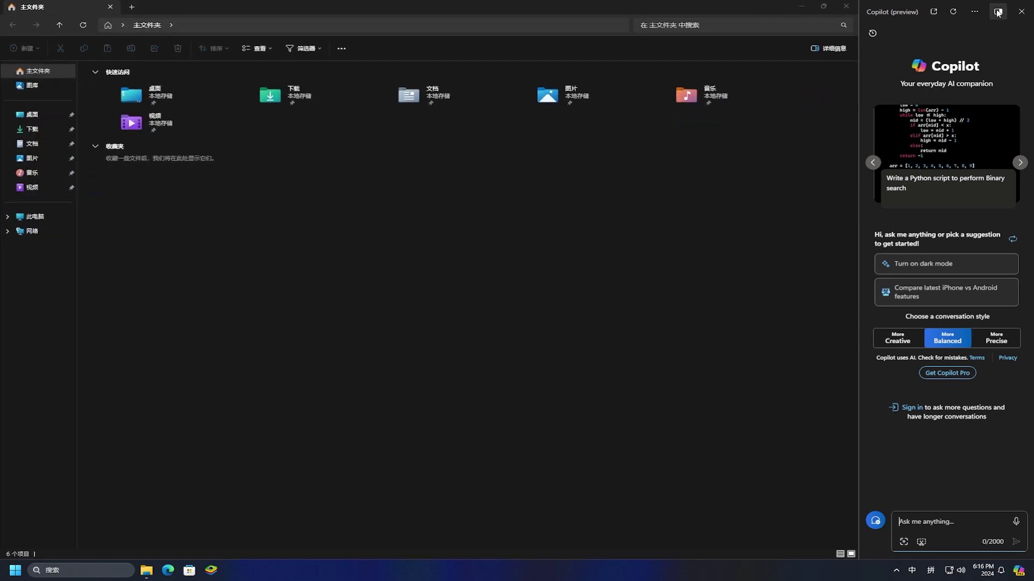
left_click(997, 11)
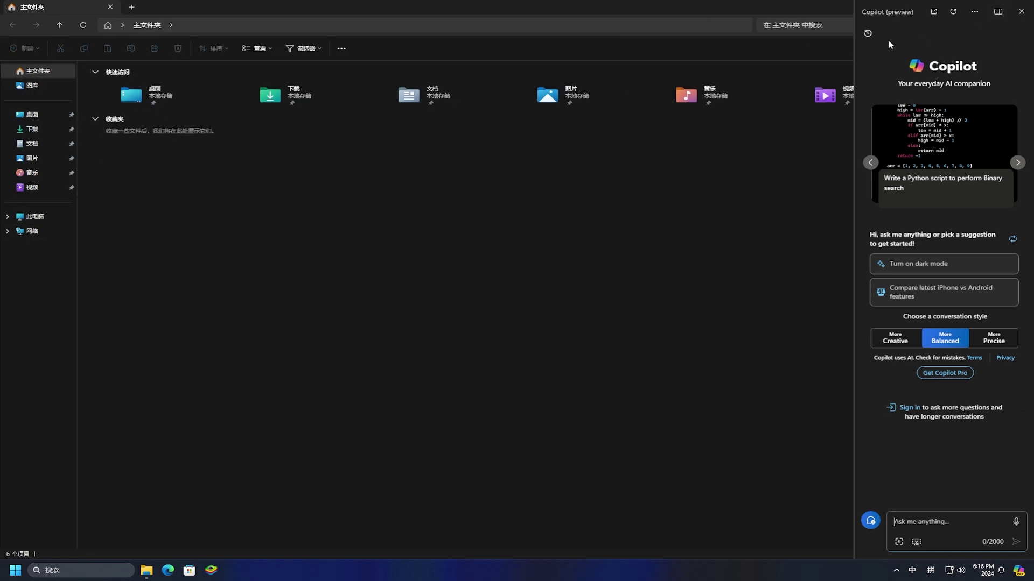
left_click_drag(861, 51, 196, 96)
left_click_drag(153, 96, 790, 136)
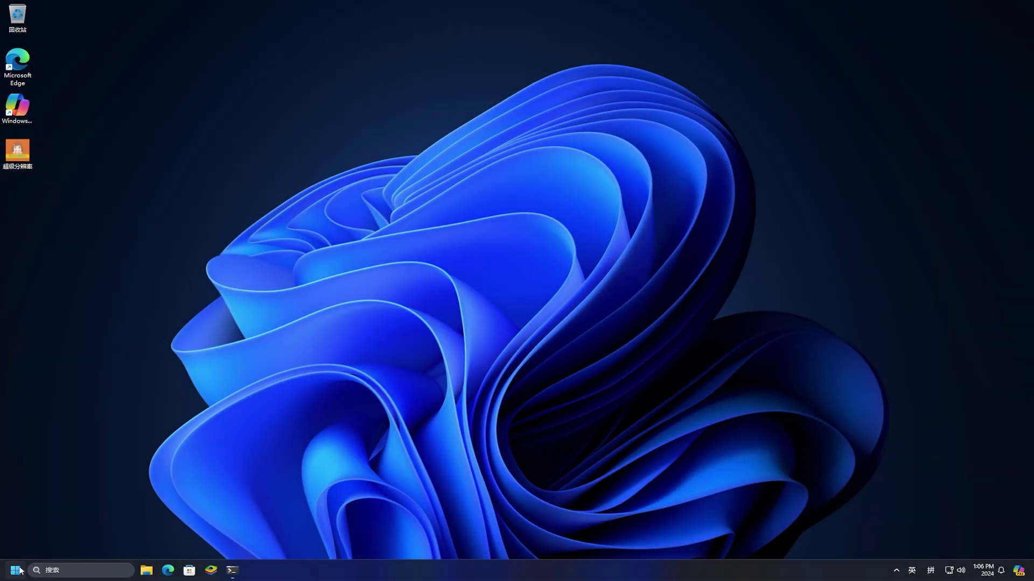
Open the graphics (显示卡) page in the system display settings and turn on automatic super resolution (自动超分辨率).
left_click(16, 570)
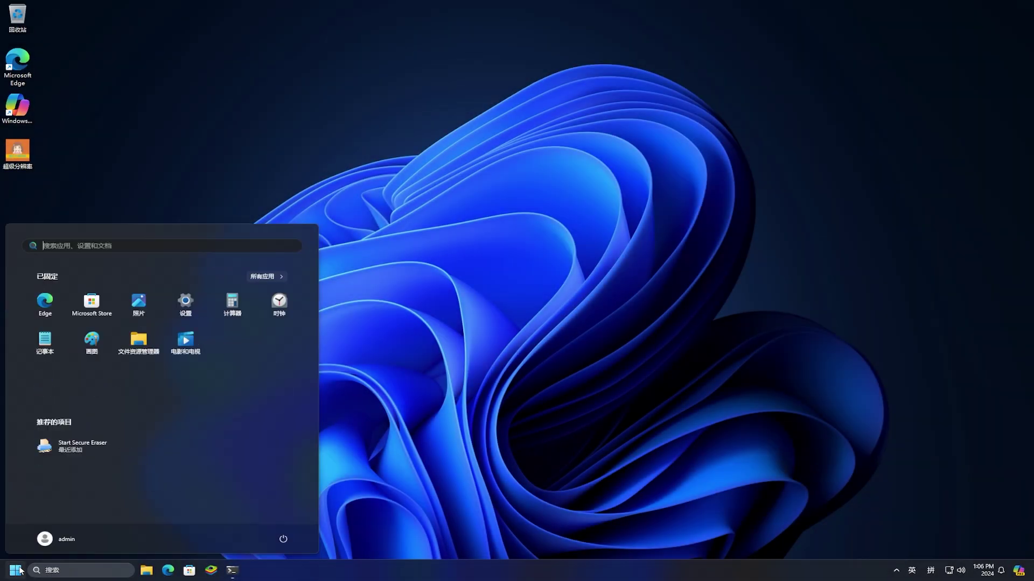
left_click(184, 305)
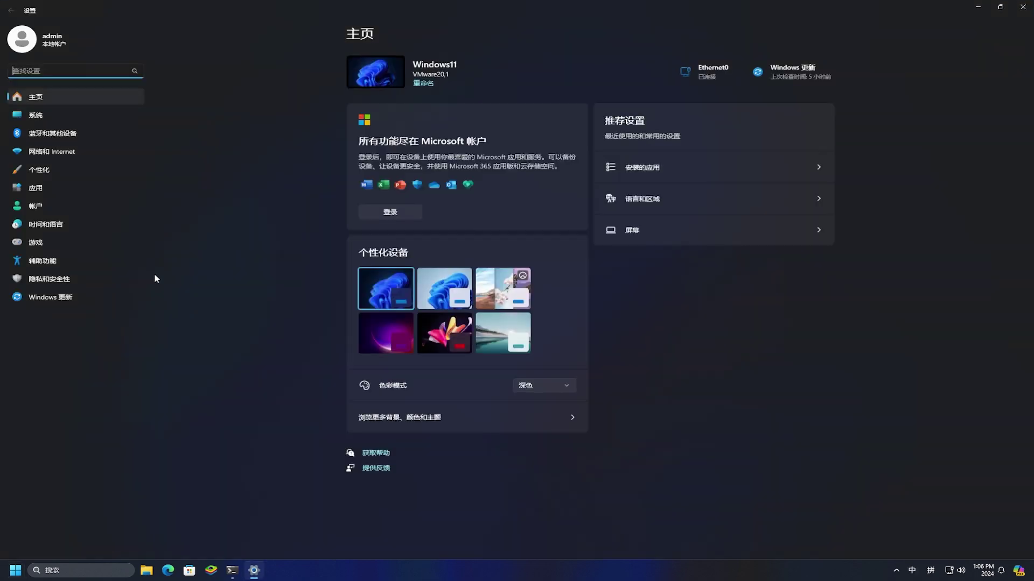
left_click(38, 118)
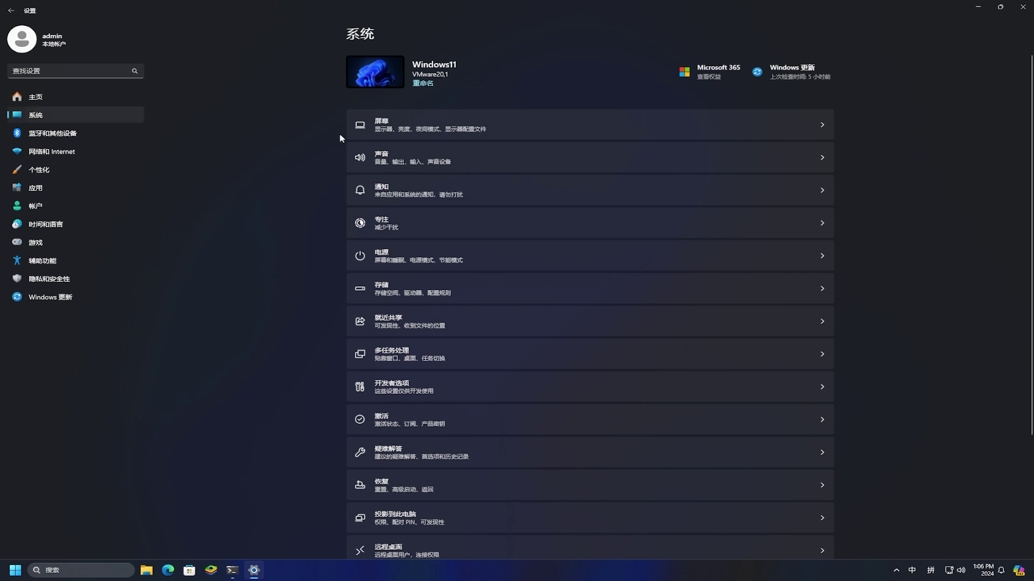
left_click(401, 136)
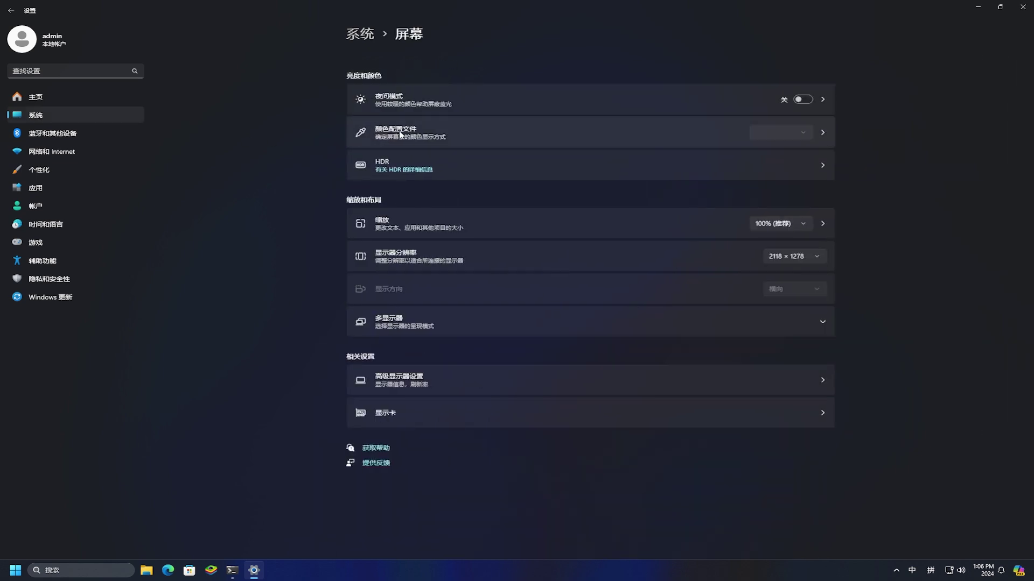
left_click(484, 413)
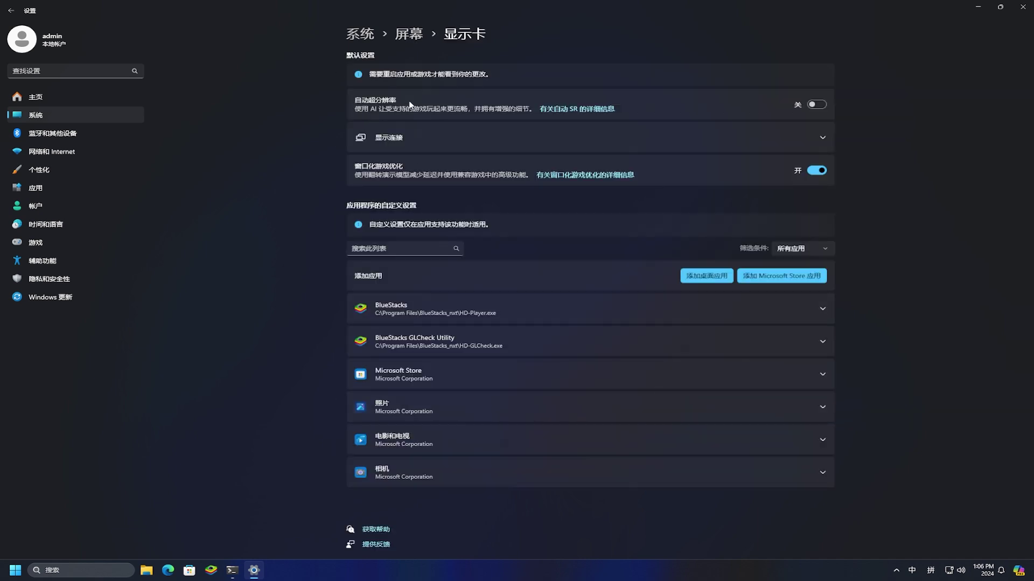
left_click(820, 106)
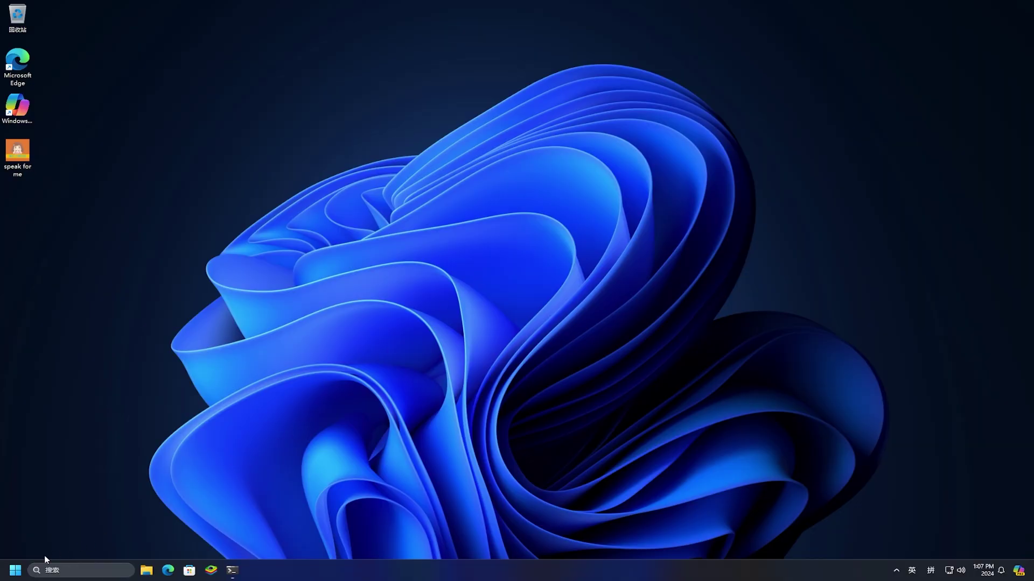
Open the Speak for me page in the accessibility (辅助功能) settings and turn on Speak for me.
left_click(12, 575)
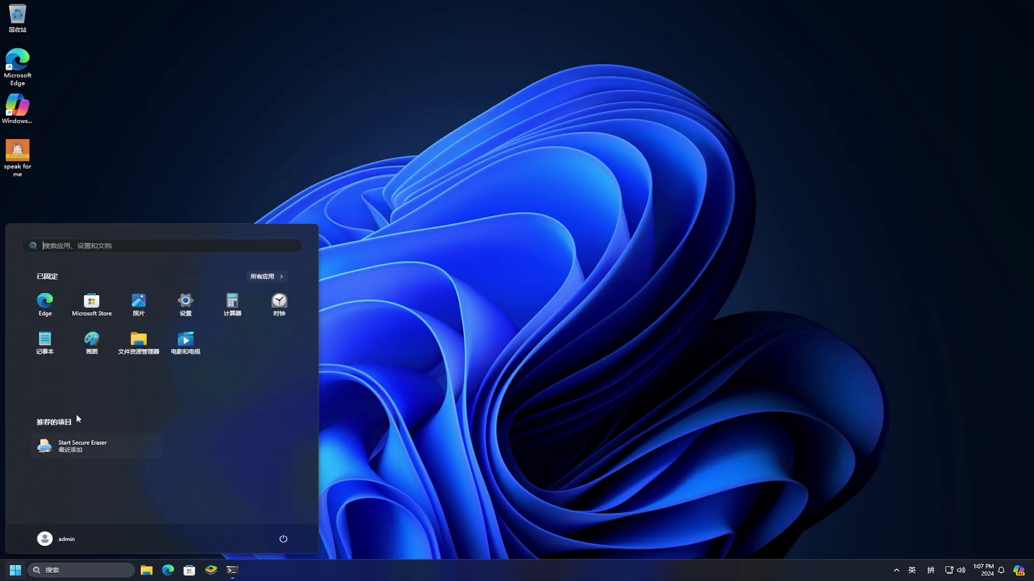
left_click(186, 303)
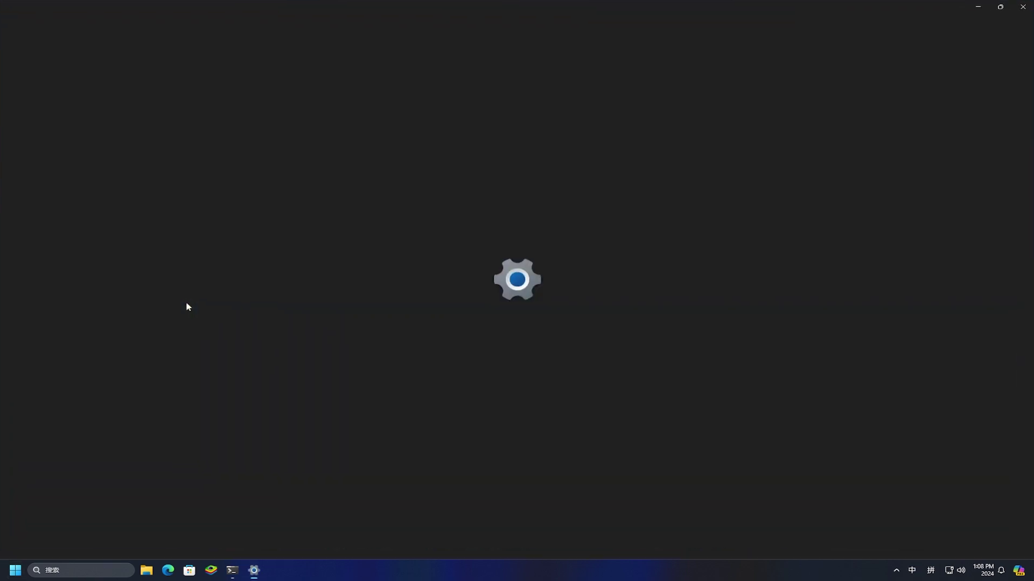
left_click(58, 264)
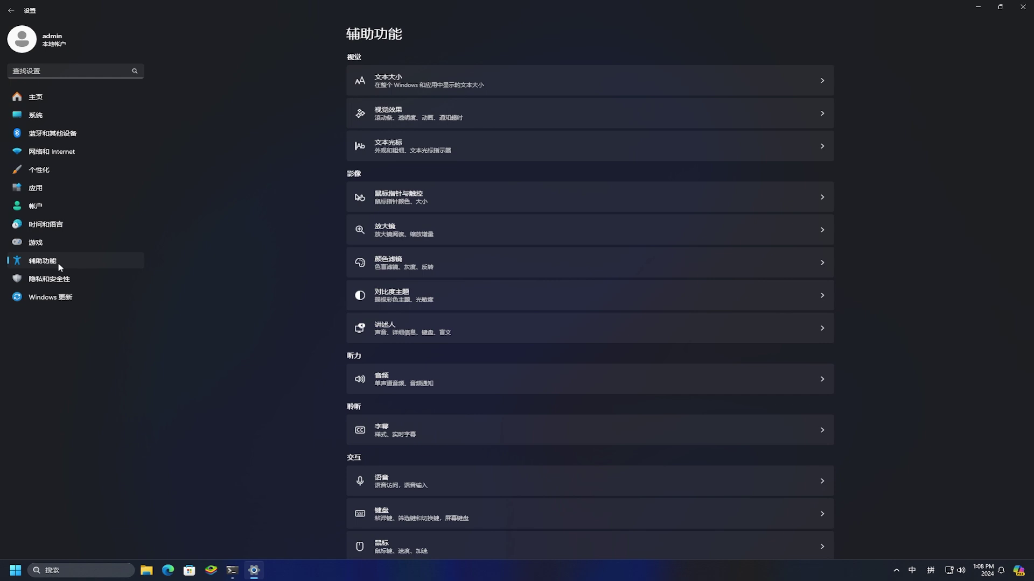
scroll(496, 371, "down", 3)
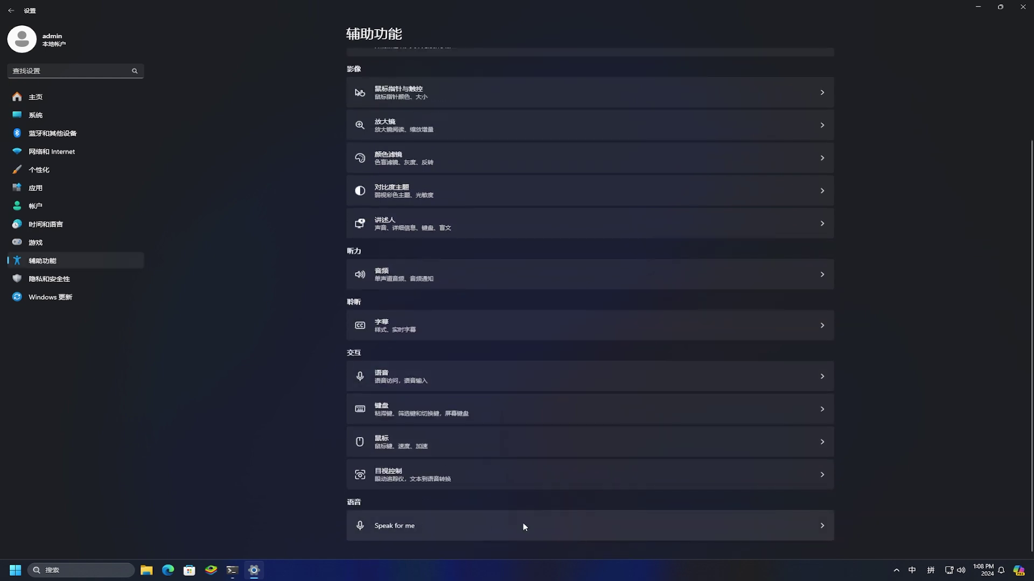
left_click(690, 529)
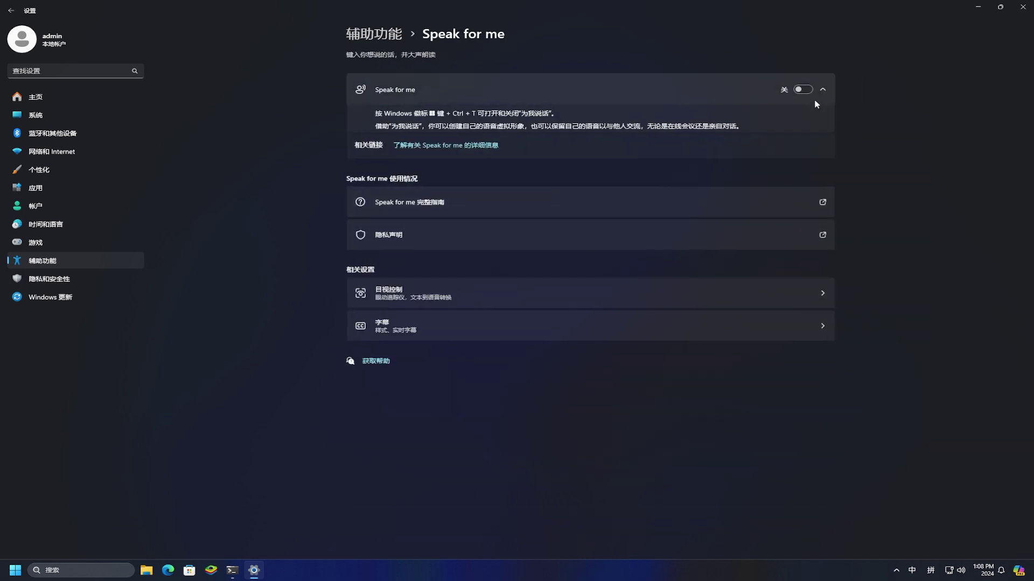
left_click(802, 89)
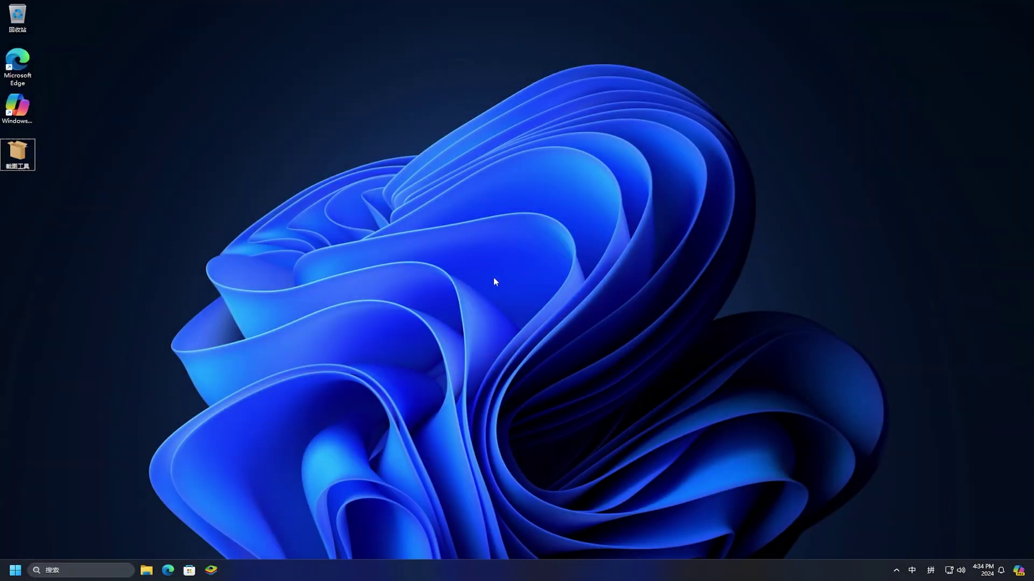
Reinstall Snipping Tool from the 截图工具 package on the desktop, launch it, and close the installer window.
double_click(25, 154)
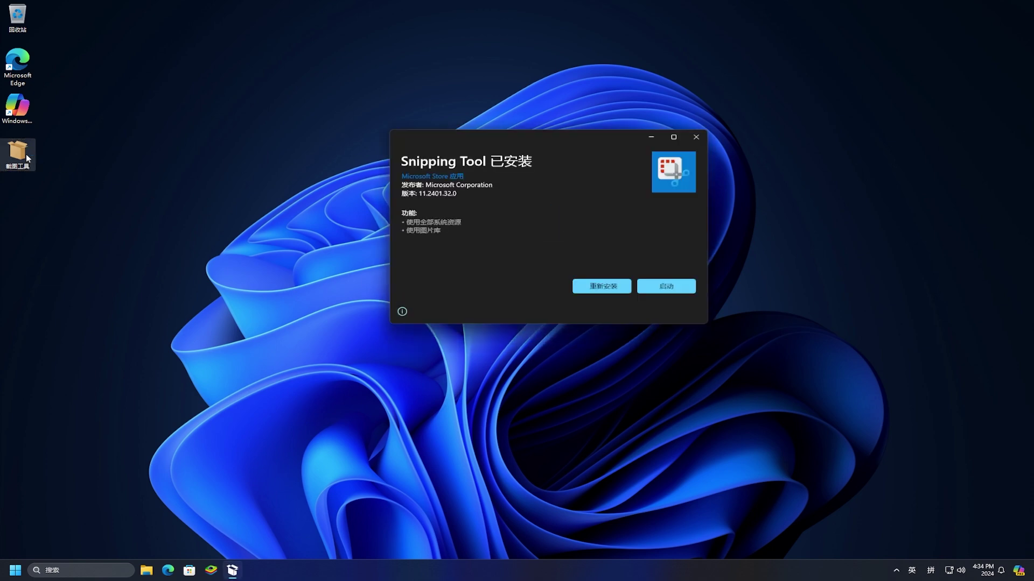
left_click(616, 288)
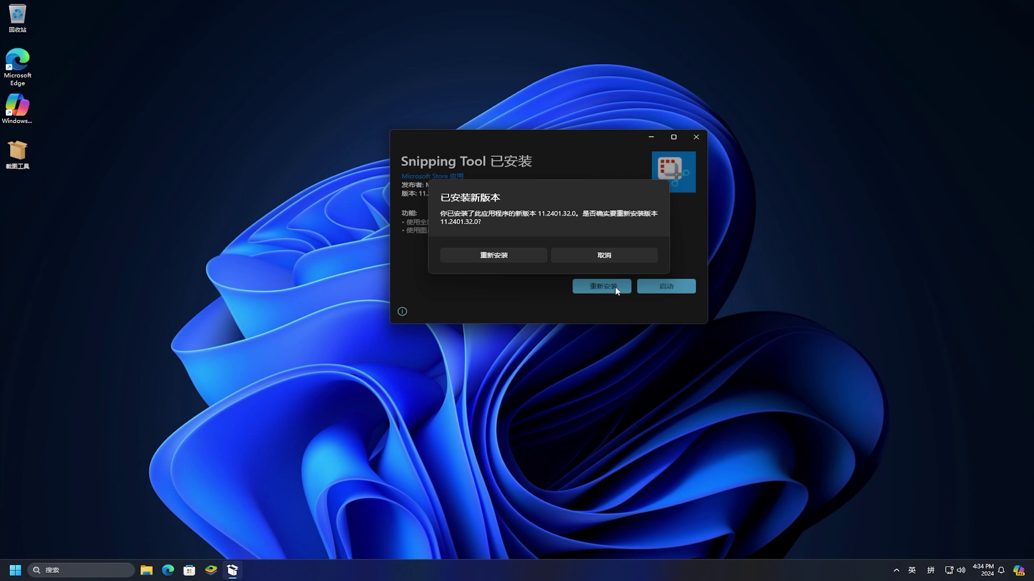
left_click(513, 257)
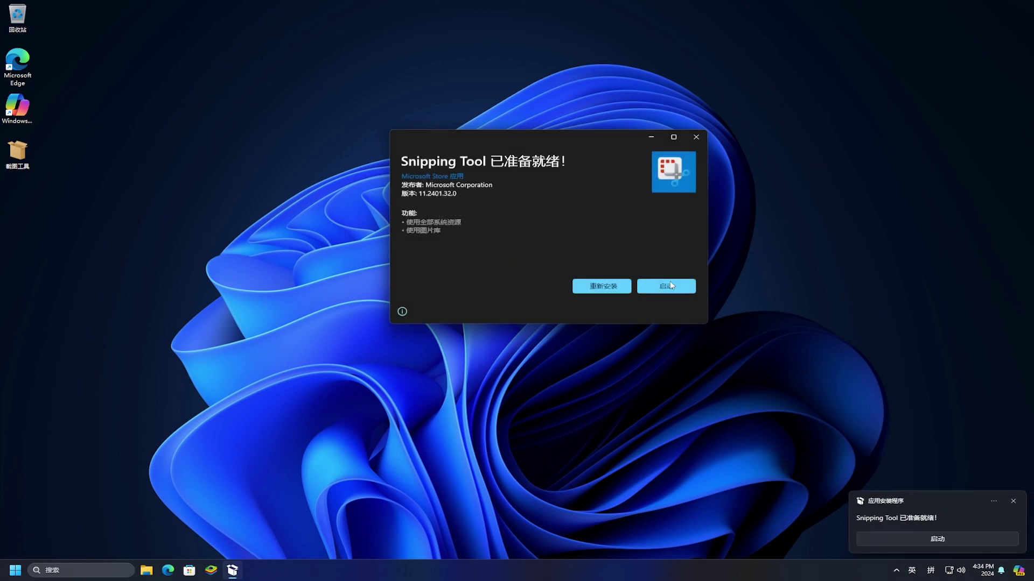
left_click(670, 282)
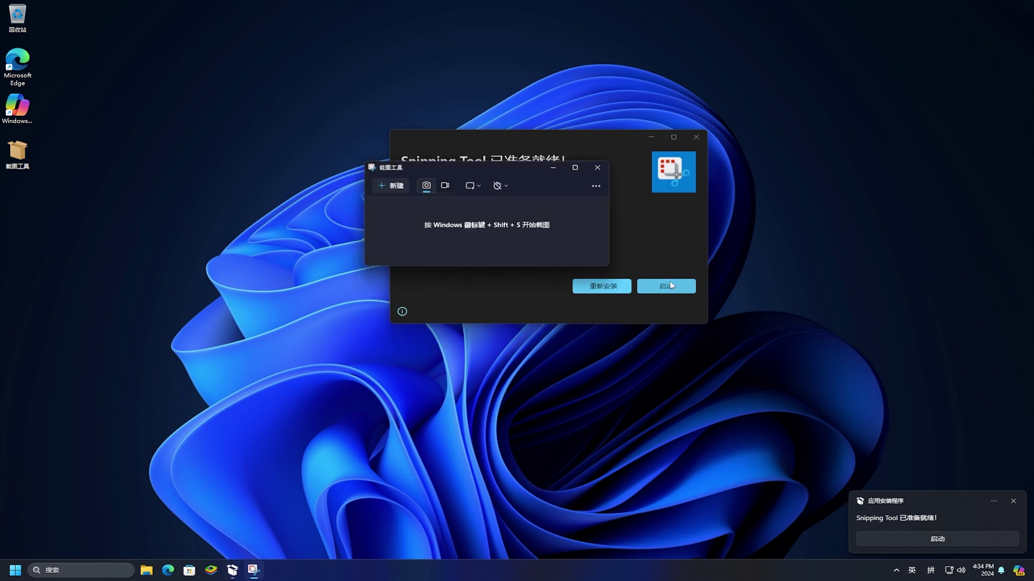
left_click(697, 138)
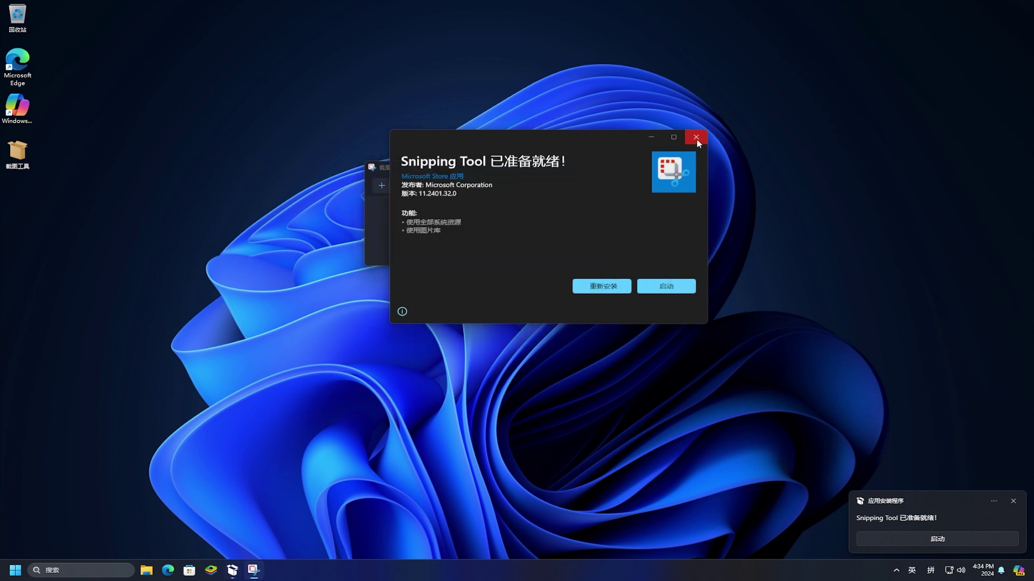
Capture a rectangular (矩形) snip of the central wallpaper area and move the resulting editor window toward the middle of the desktop.
left_click(399, 189)
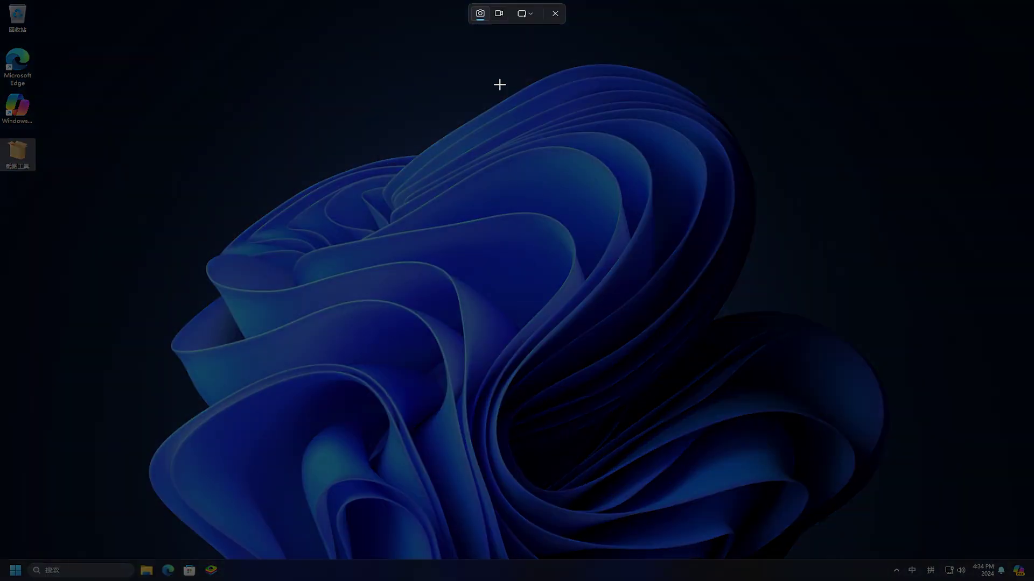
left_click(531, 14)
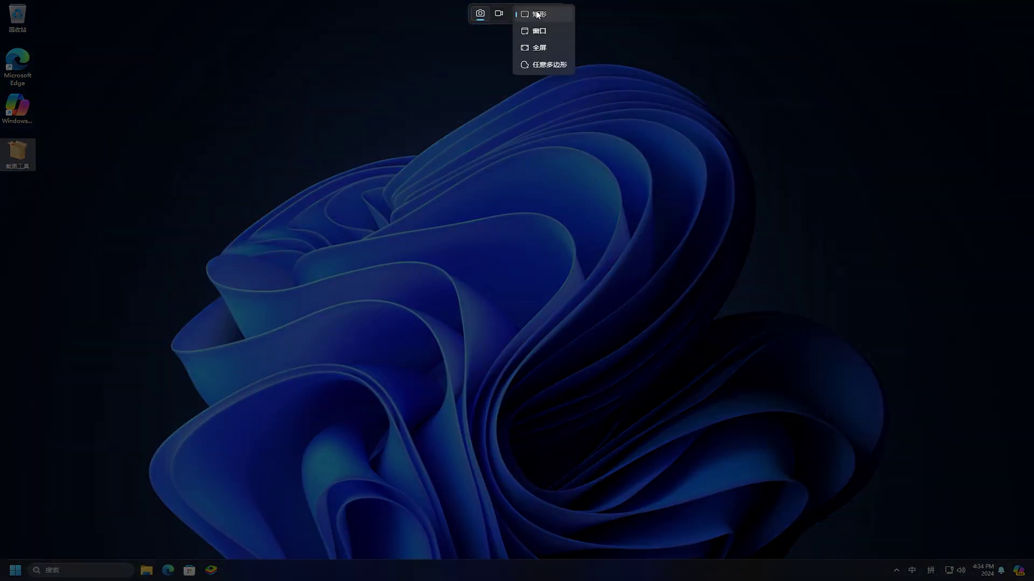
left_click(538, 14)
left_click_drag(294, 175, 722, 350)
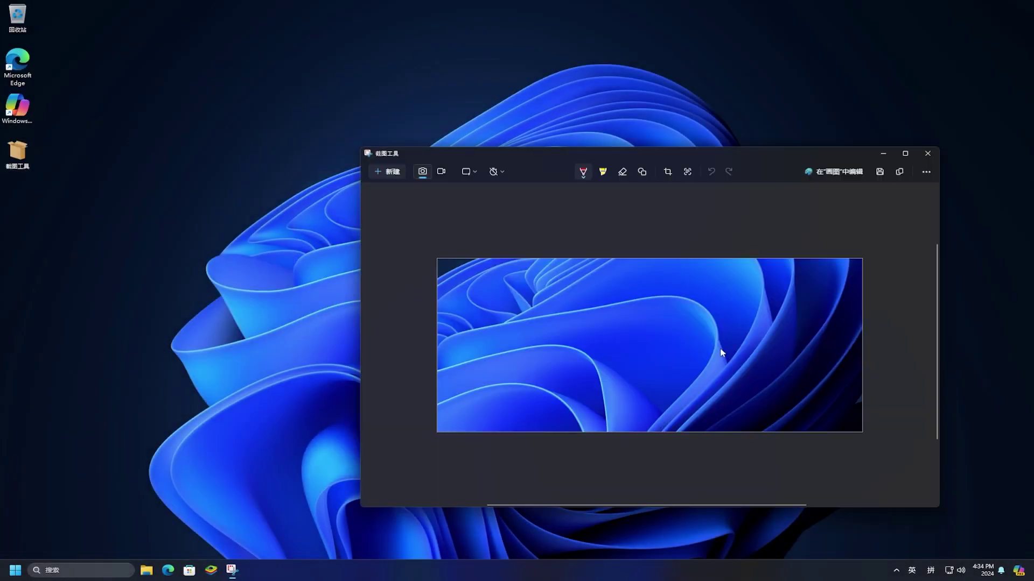
left_click_drag(763, 155, 621, 125)
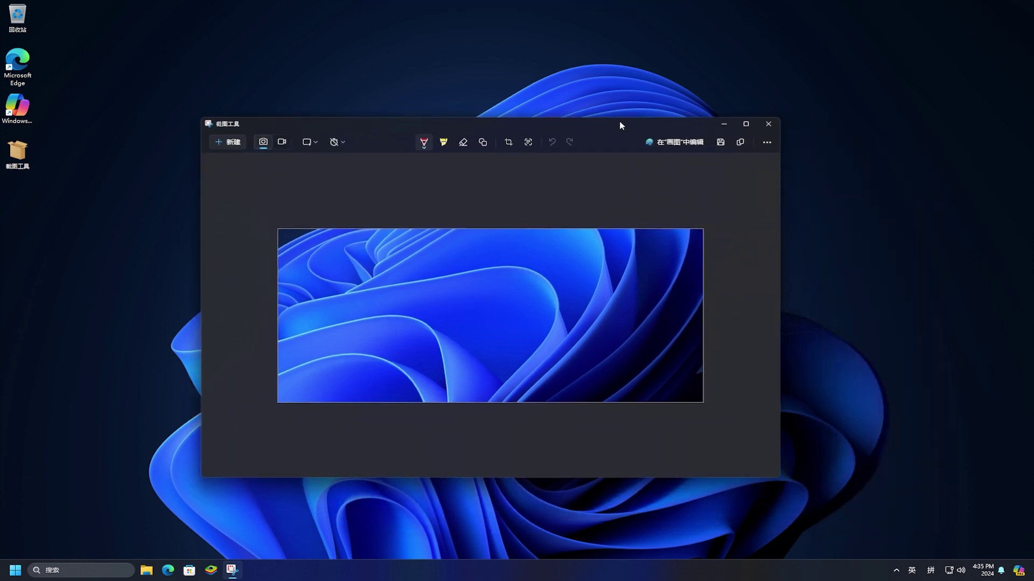
Draw a red-outlined rectangle on the left part of the snip and a bright green-outlined ellipse beside it.
left_click(482, 143)
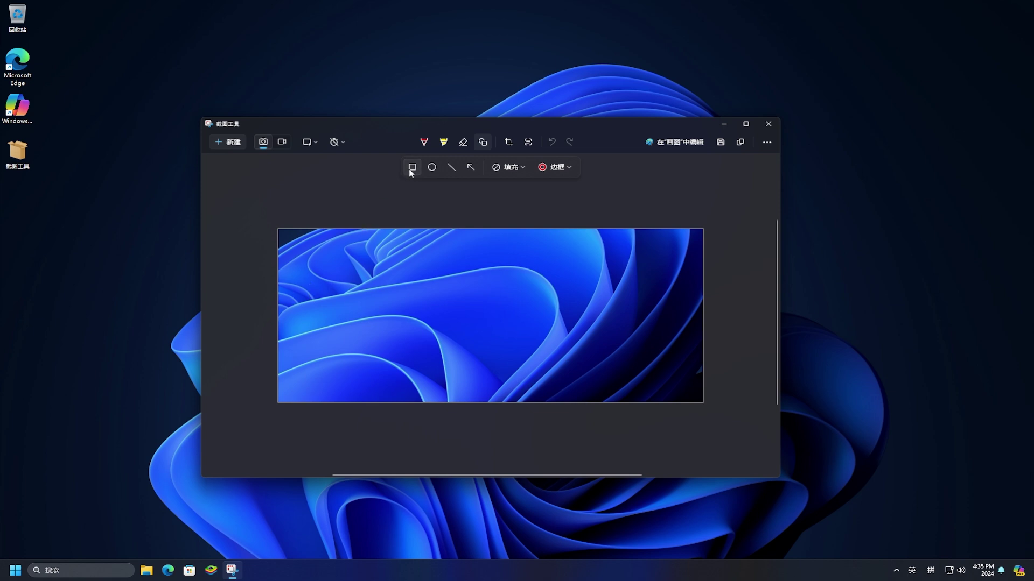
left_click_drag(301, 271, 416, 337)
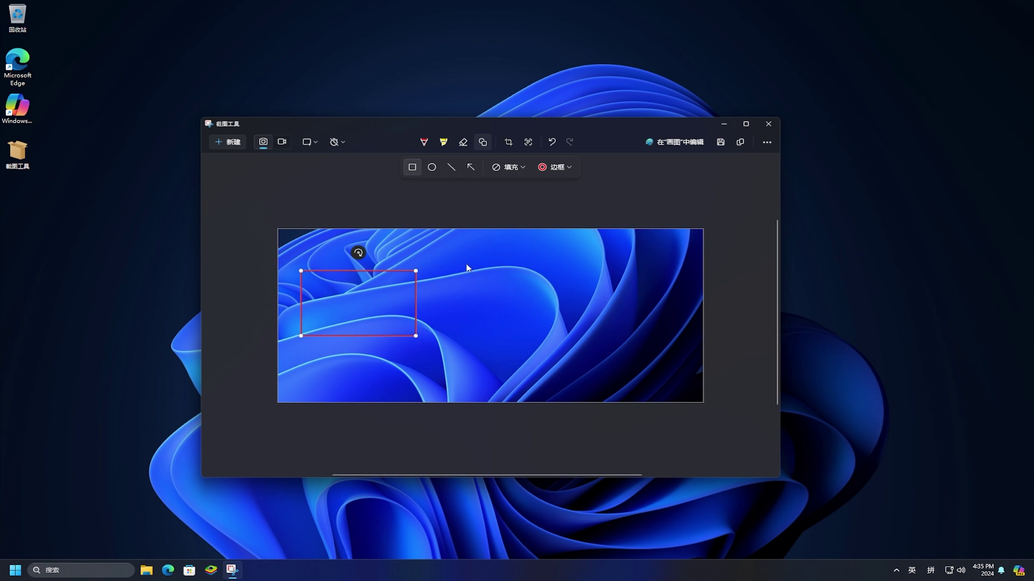
left_click(433, 169)
left_click(562, 168)
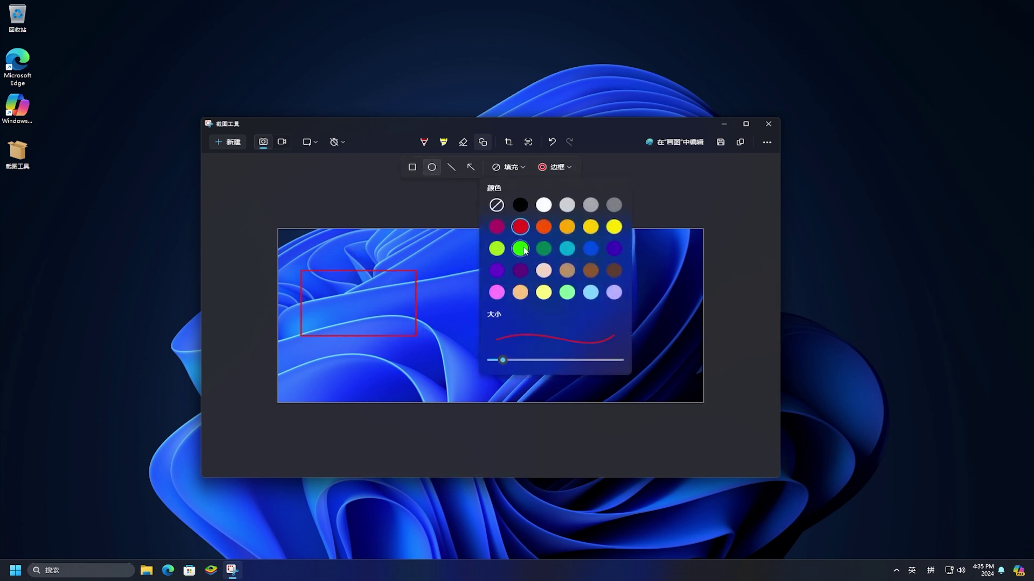
left_click(521, 249)
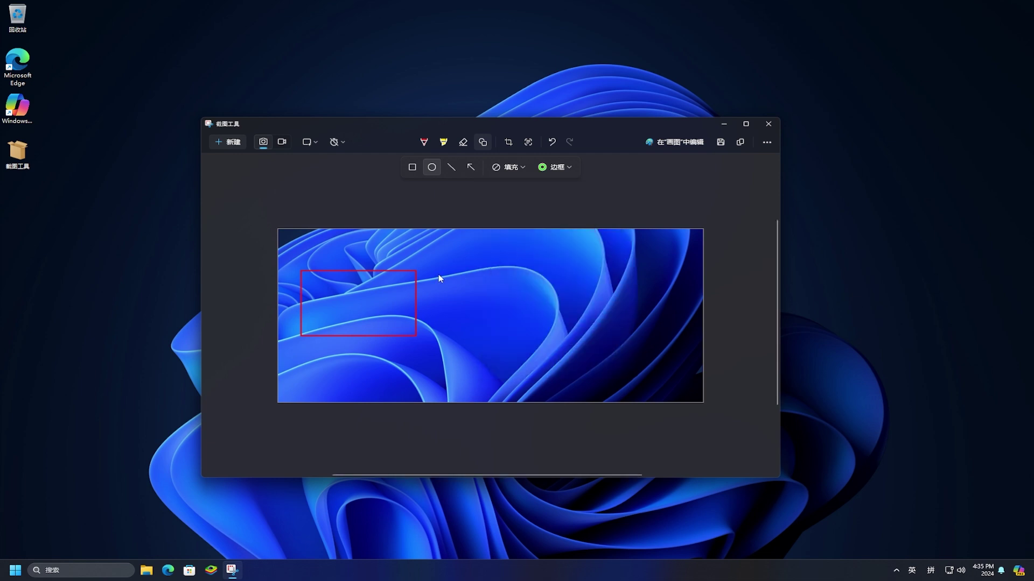
left_click_drag(430, 274, 512, 338)
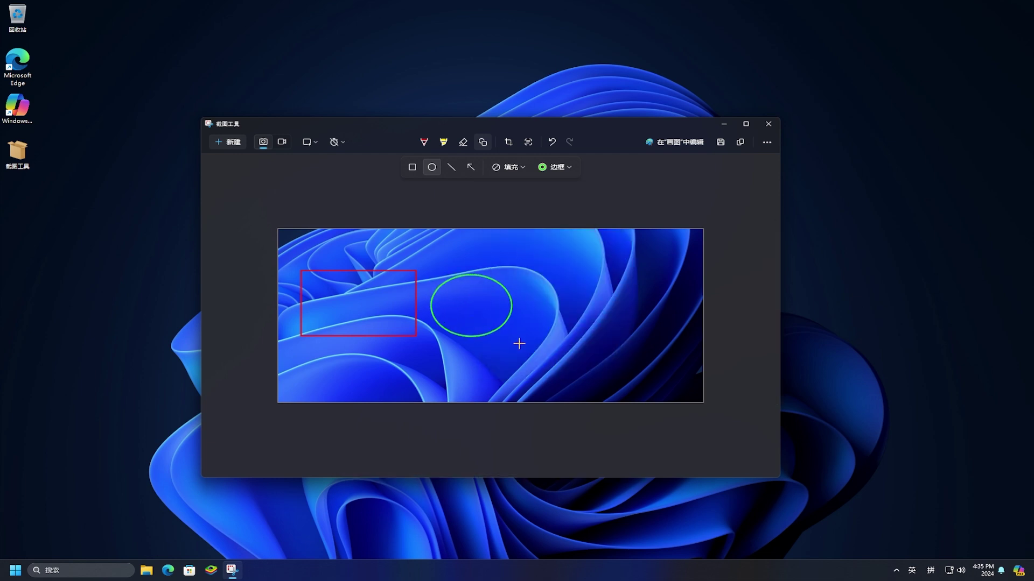
Draw a short horizontal green line on the snip to the right of the ellipse.
left_click(451, 168)
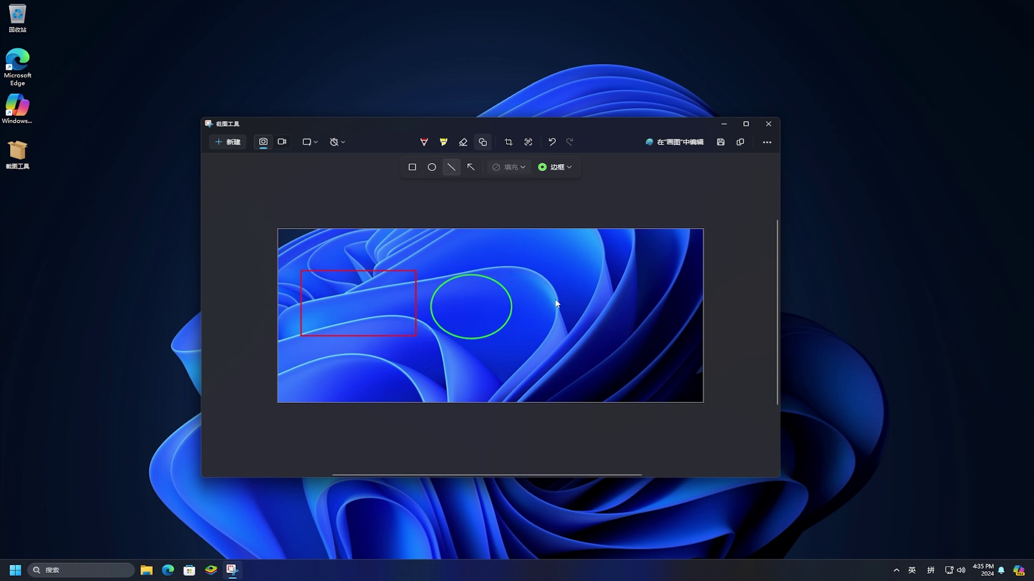
mouse_move(532, 301)
left_mouse_down()
mouse_move(615, 308)
mouse_move(600, 300)
left_mouse_up()
left_click(569, 170)
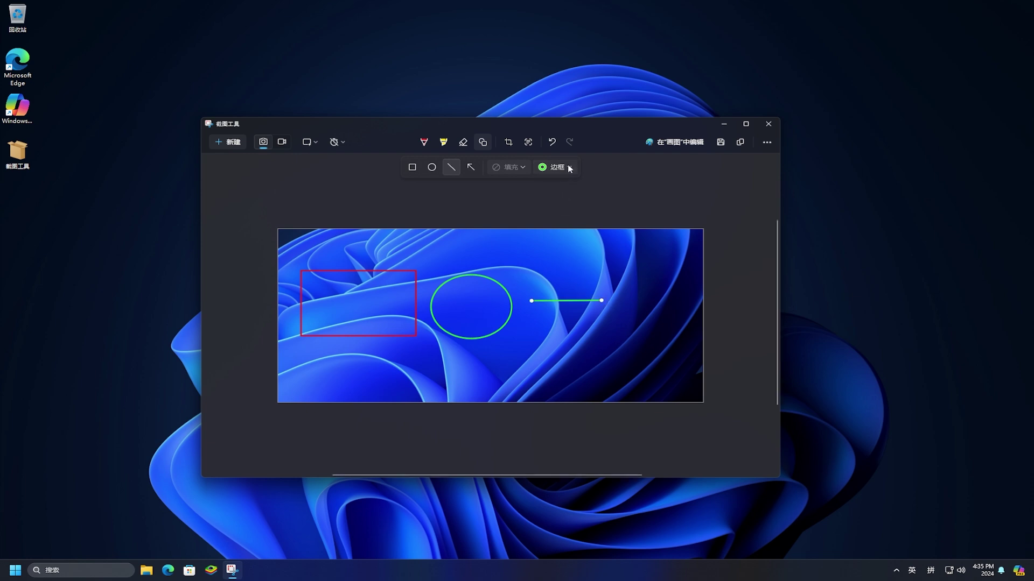
Set the outline size to 8 for the arrow shape and draw a horizontal green arrow below the other shapes.
left_click(476, 170)
left_click(476, 170)
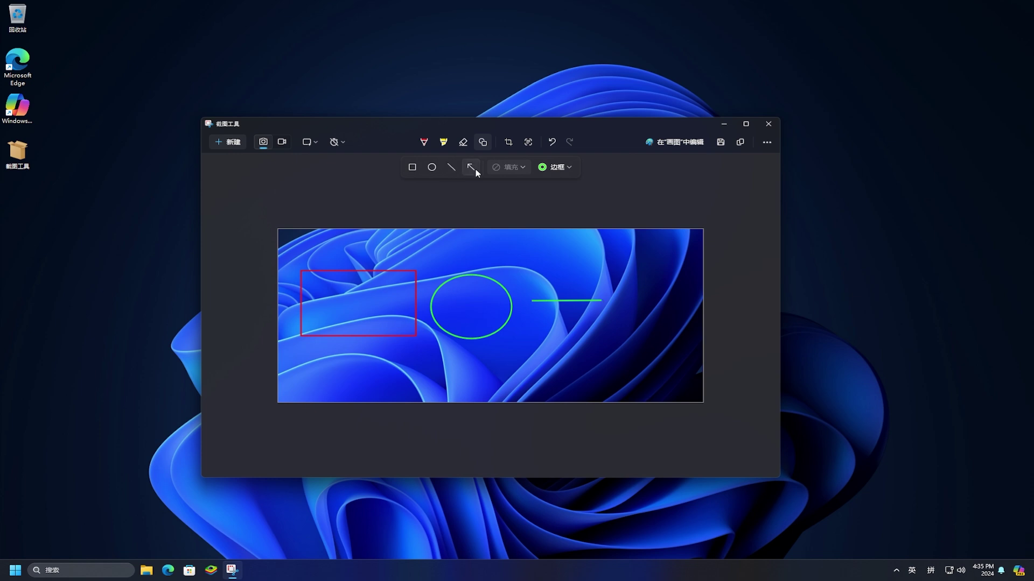
left_click(568, 168)
left_click_drag(502, 359, 530, 360)
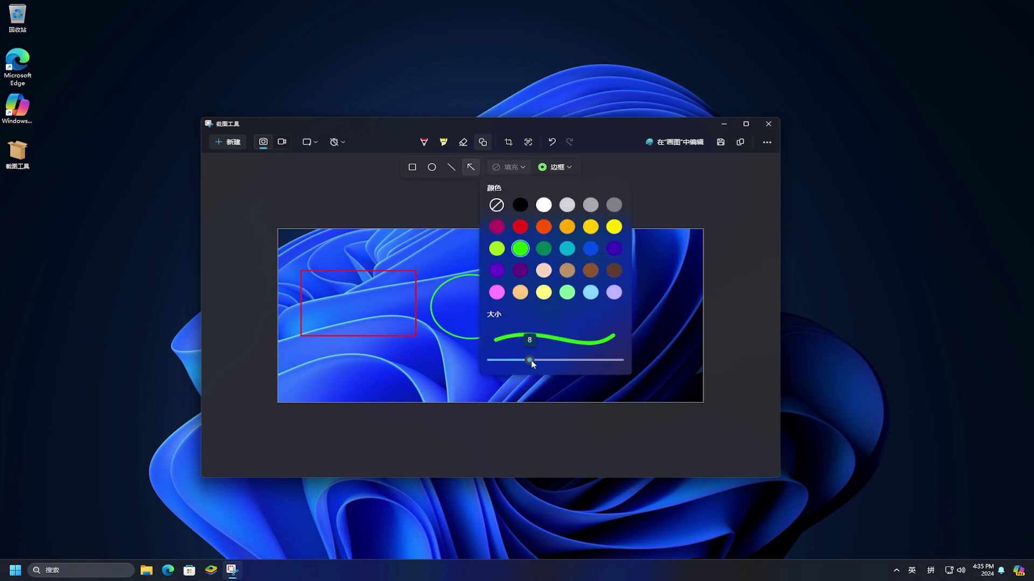
left_click(447, 371)
left_click_drag(410, 368, 546, 371)
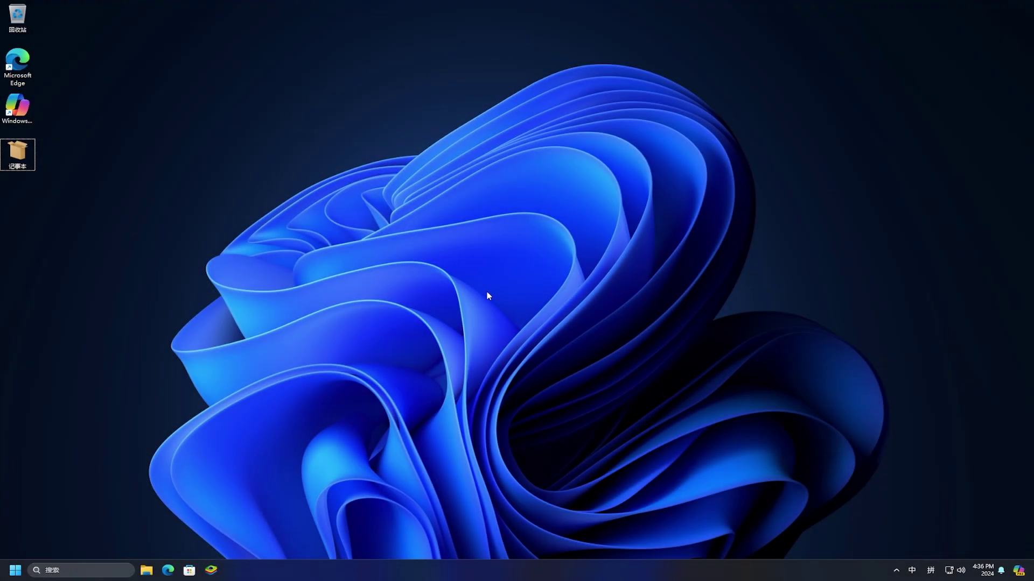
Reinstall Windows Notepad from the 记事本 package on the desktop, launch it, and close the installer window.
double_click(17, 153)
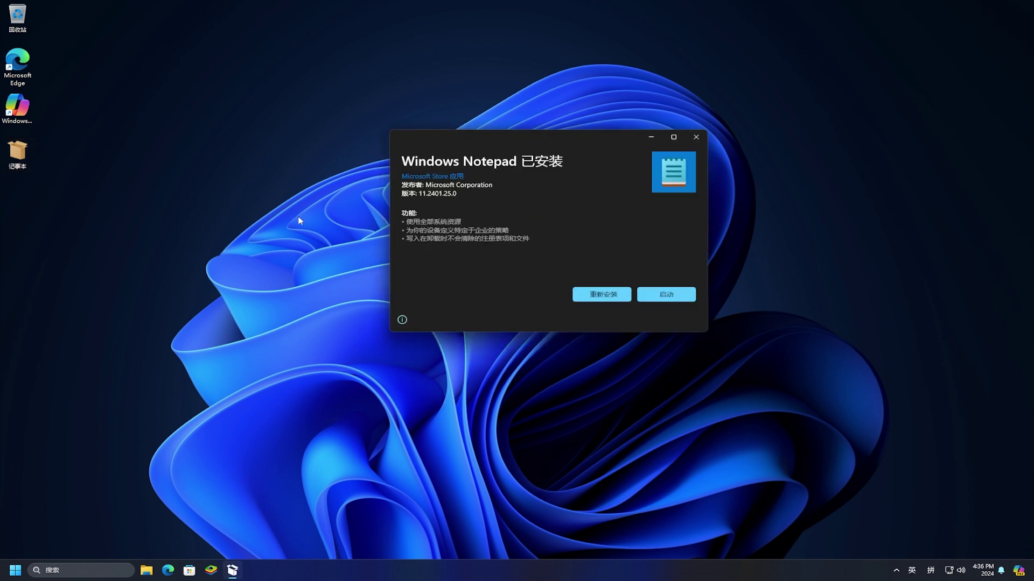
left_click(611, 298)
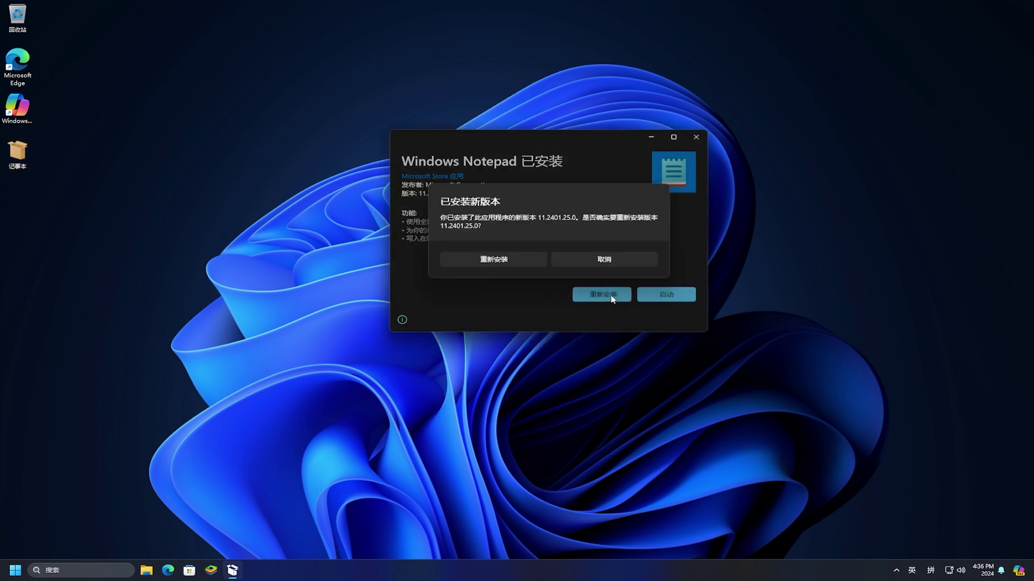
left_click(507, 260)
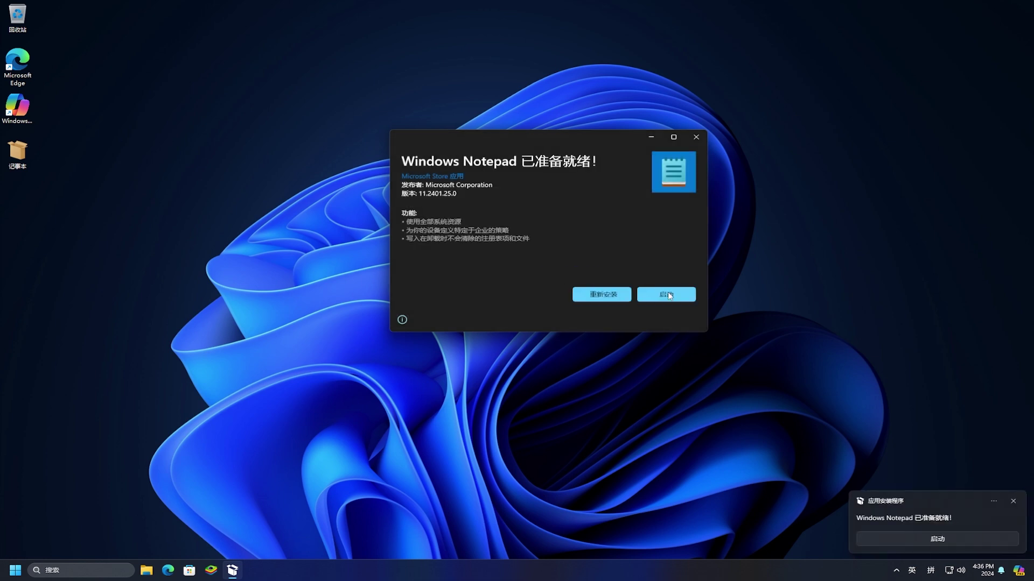
left_click(667, 295)
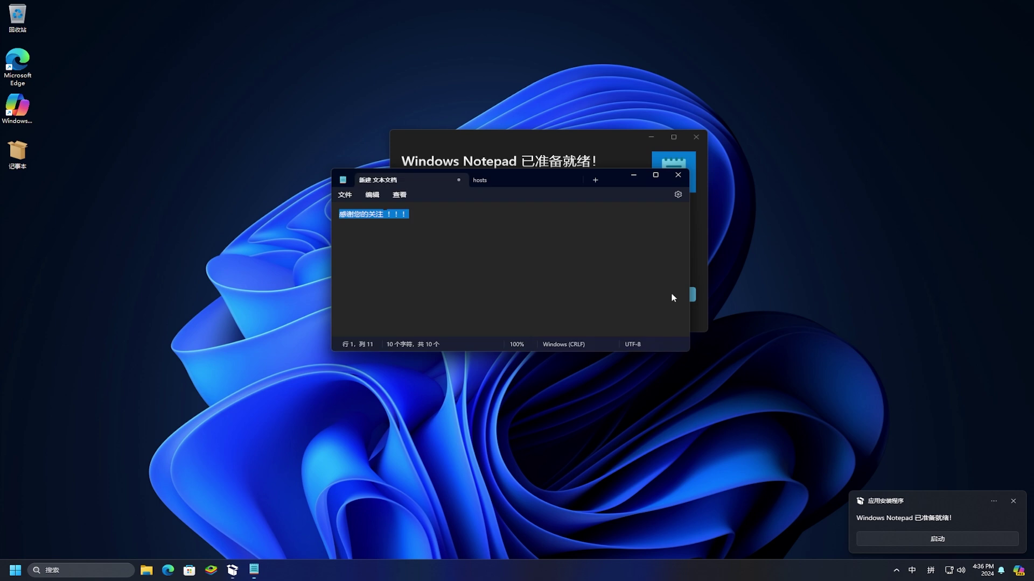
left_click(696, 137)
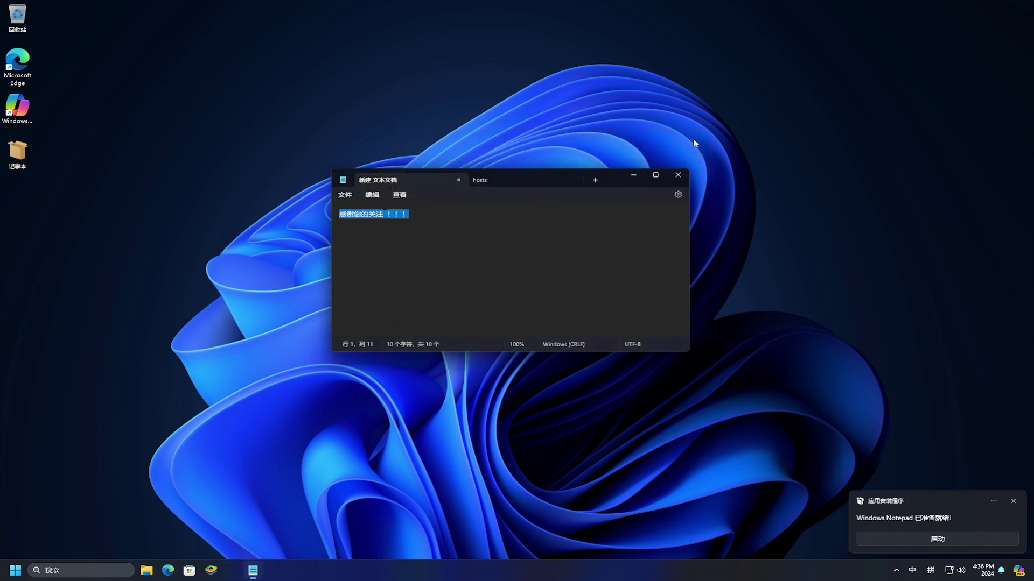
Select the line 感谢您的关注！！！ in the text document and bring up the actions available for it.
left_click(462, 213)
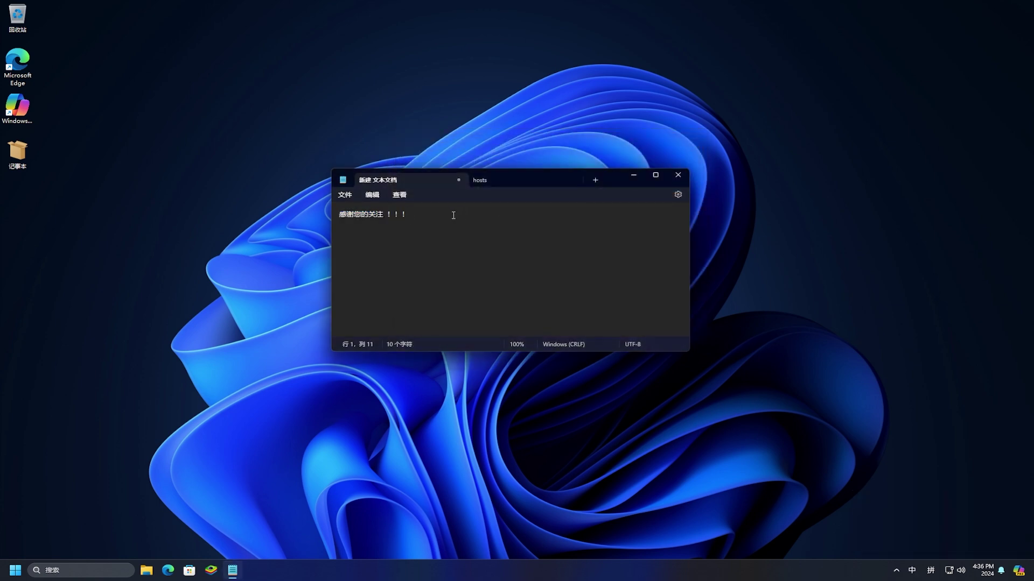
left_click_drag(454, 215, 333, 215)
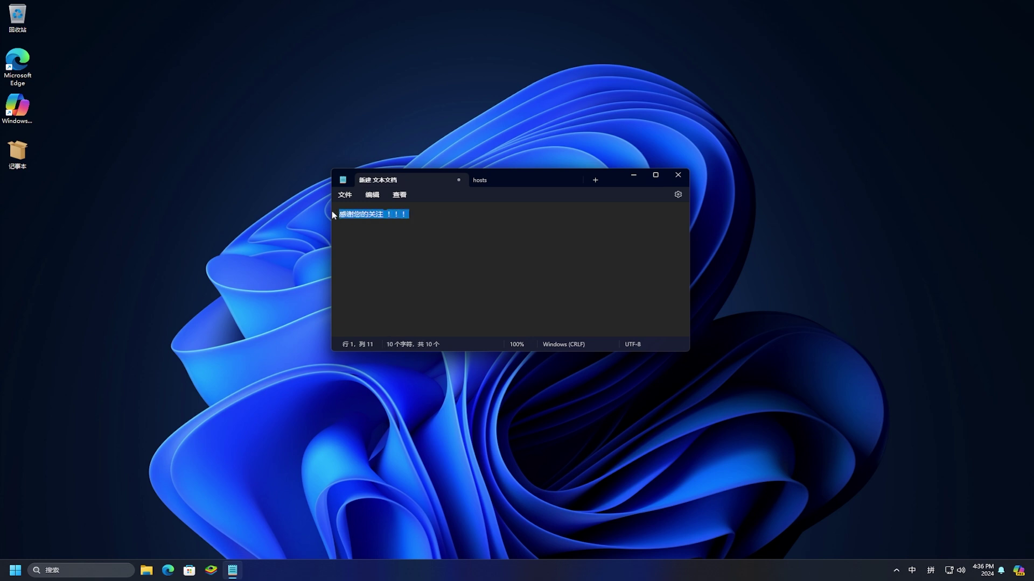
right_click(407, 216)
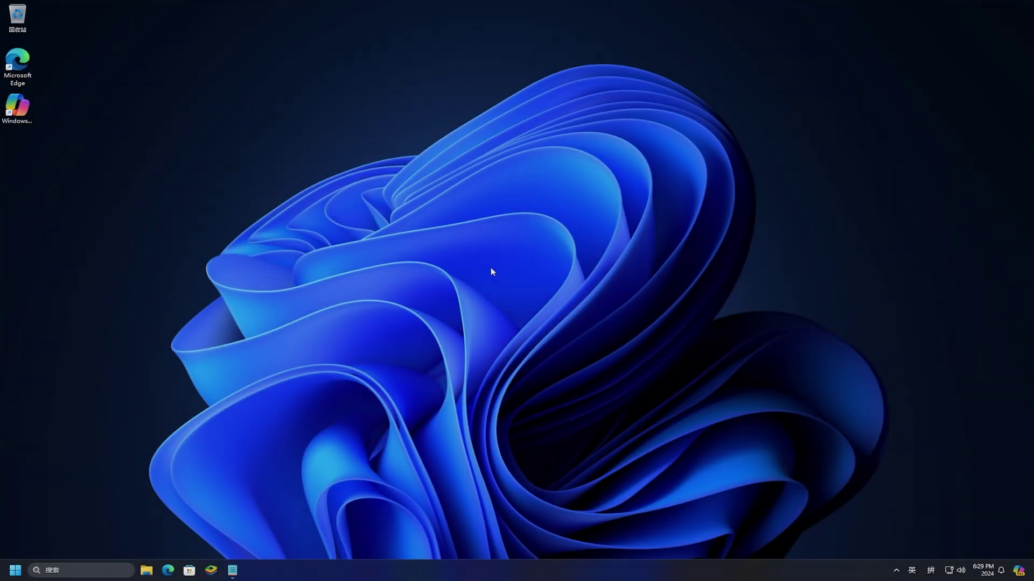
Switch to Microsoft Store and open the "Play free games with no downloads" collection from the games (游戏) page.
left_click(193, 572)
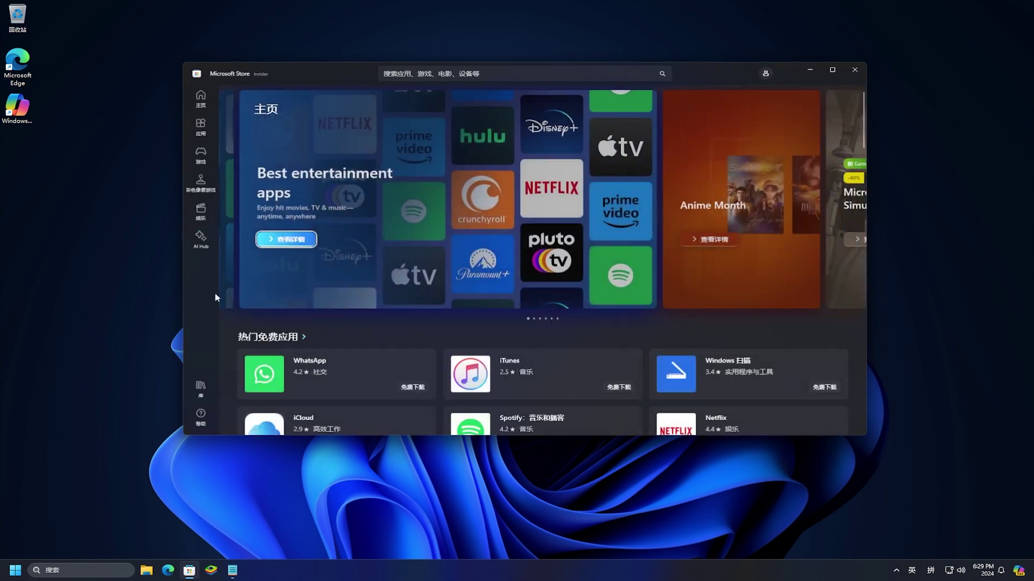
left_click(204, 161)
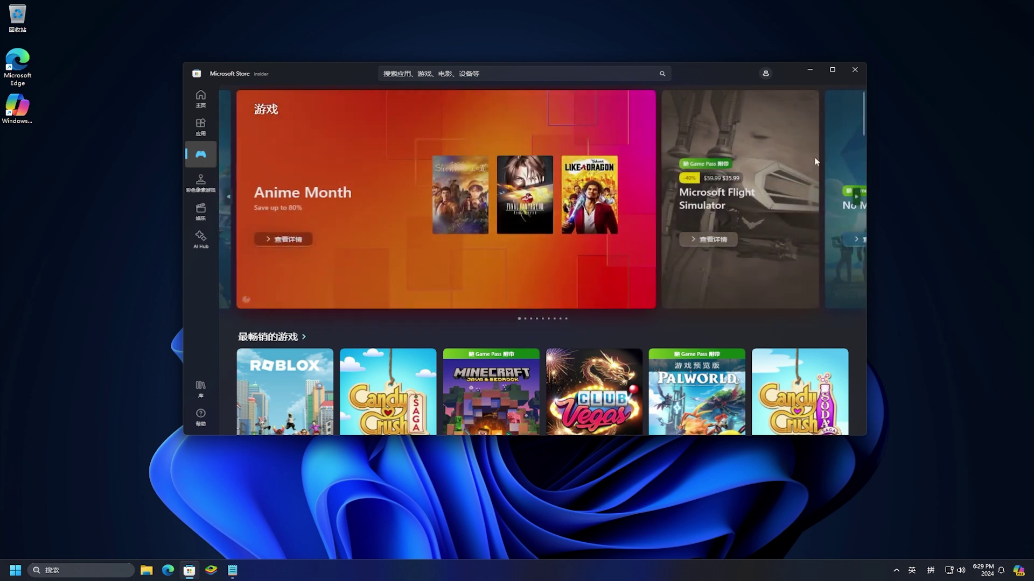
left_click_drag(864, 132, 843, 435)
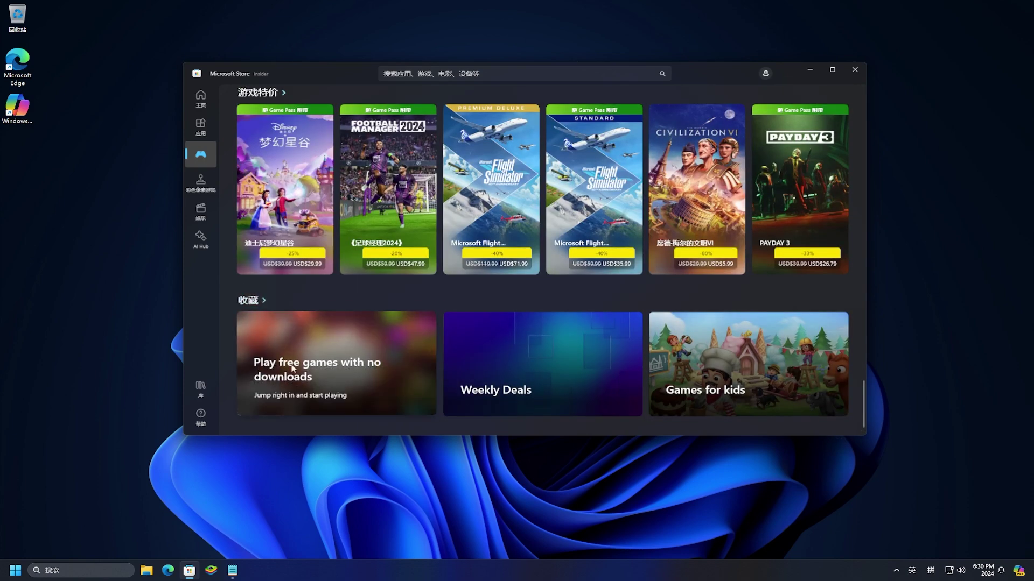
left_click(383, 379)
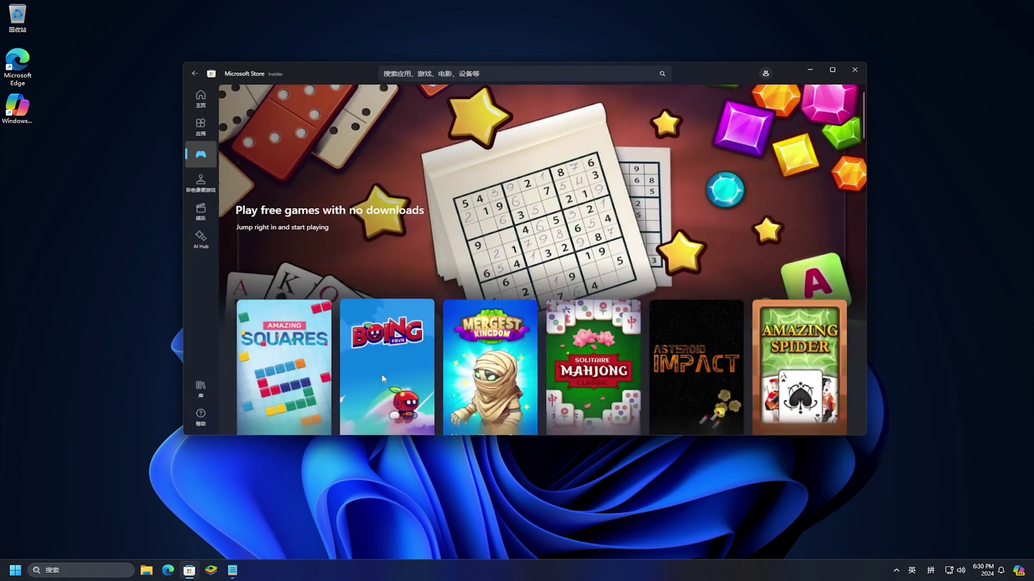
Start BlockBuster Puzzle Start Game instantly from the collection and place the blue block in the gap between the red rows.
scroll(626, 385, "down", 5)
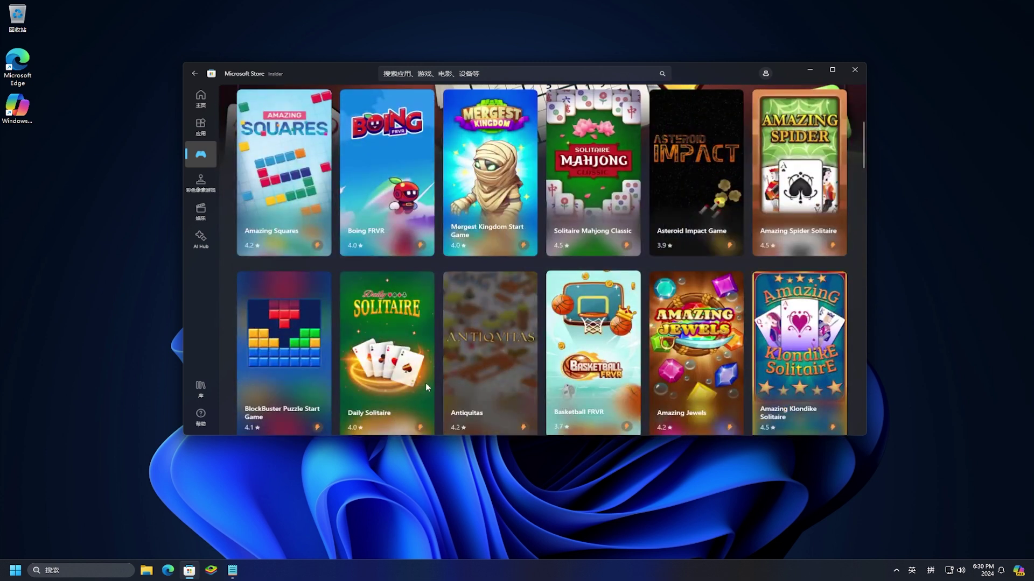
mouse_move(318, 377)
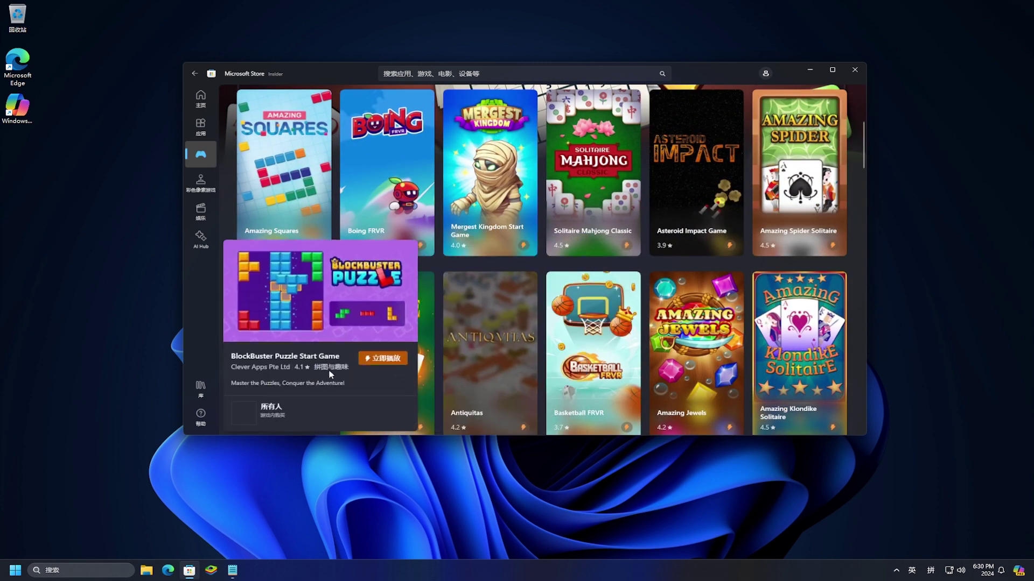
left_click(383, 359)
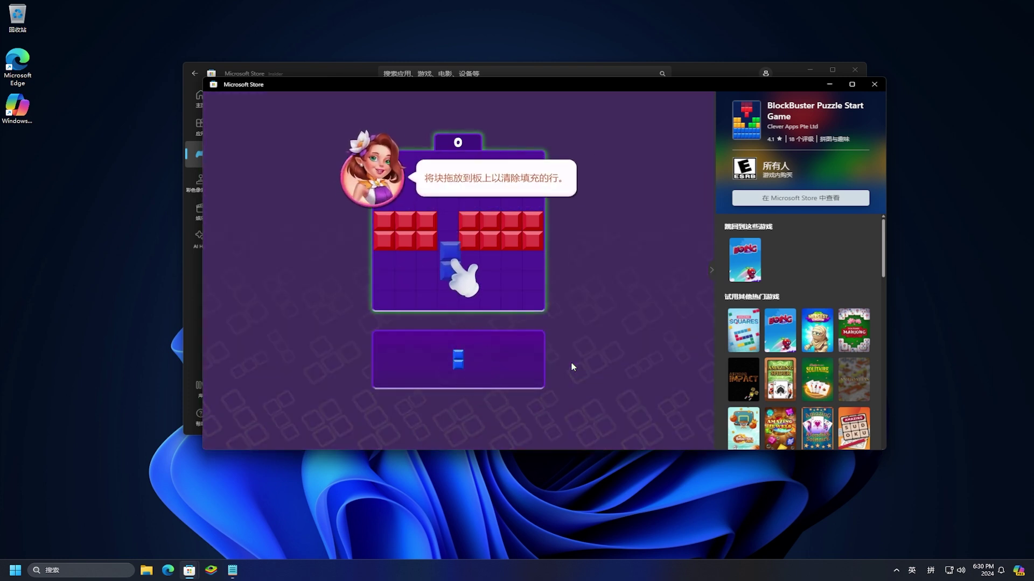
left_click_drag(456, 363, 450, 260)
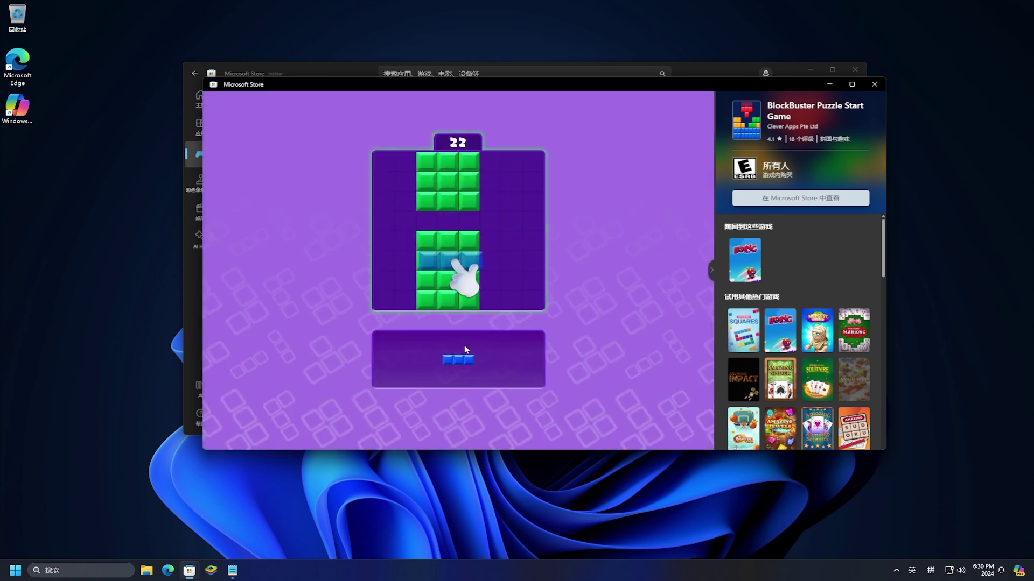
Fill the gap in the green column with the three-block blue bar, and place the next blue piece between the red blocks.
left_click_drag(464, 356, 451, 251)
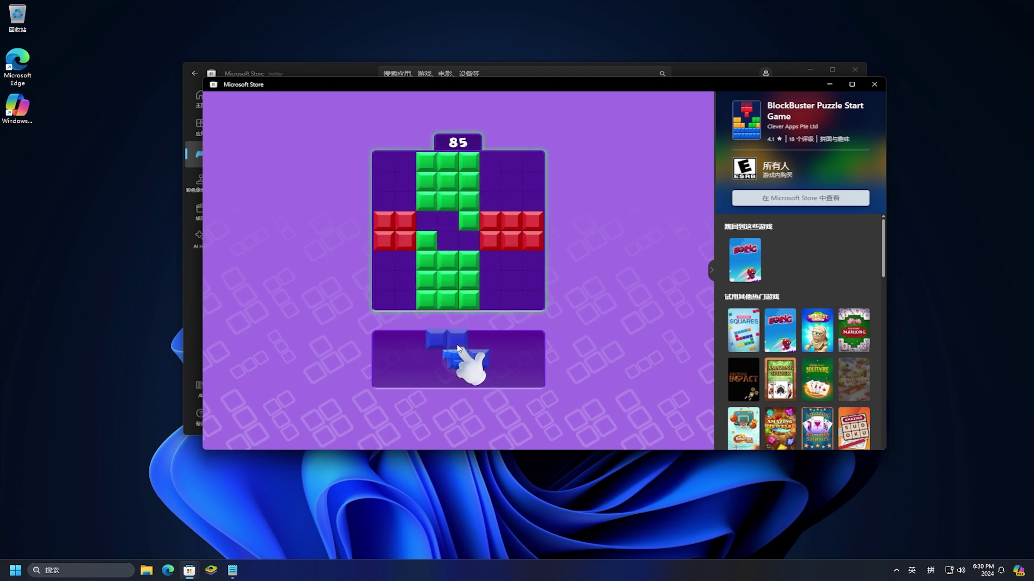
left_click_drag(460, 360, 447, 257)
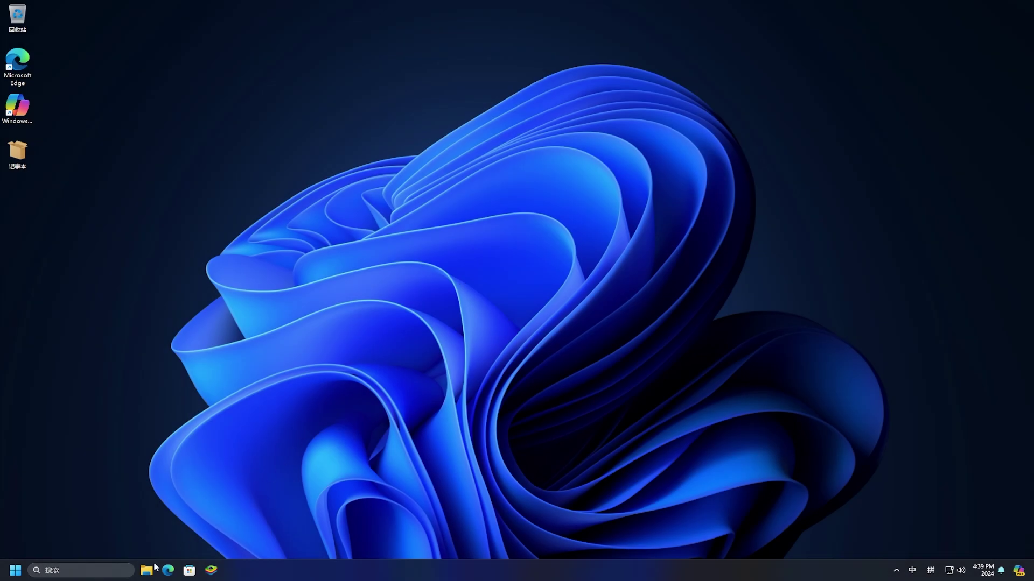
Switch to File Explorer, go to the Desktop (桌面) folder and open the additional compression options (其他选项) for the 记事本 package.
left_click(146, 571)
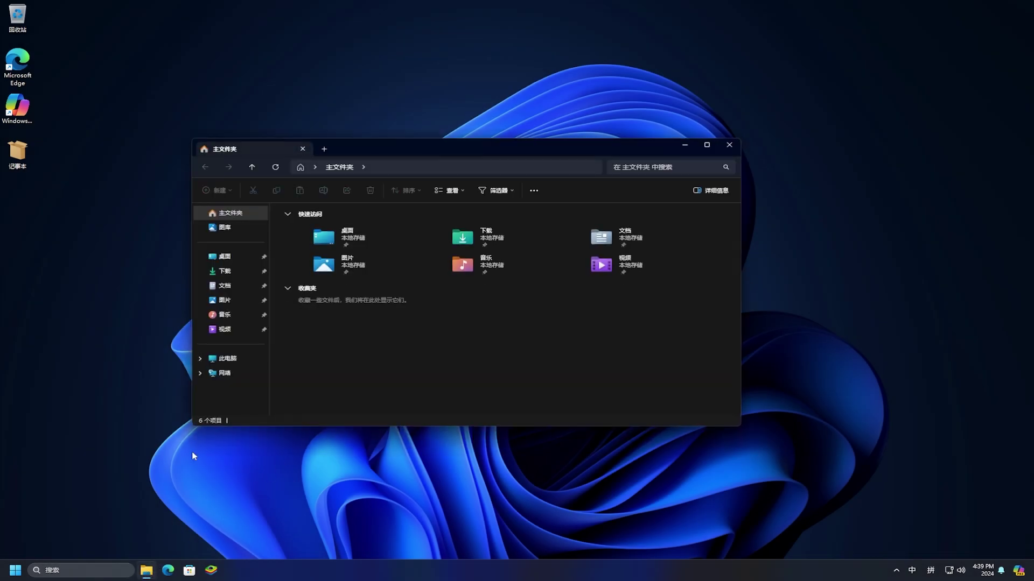
left_click(236, 259)
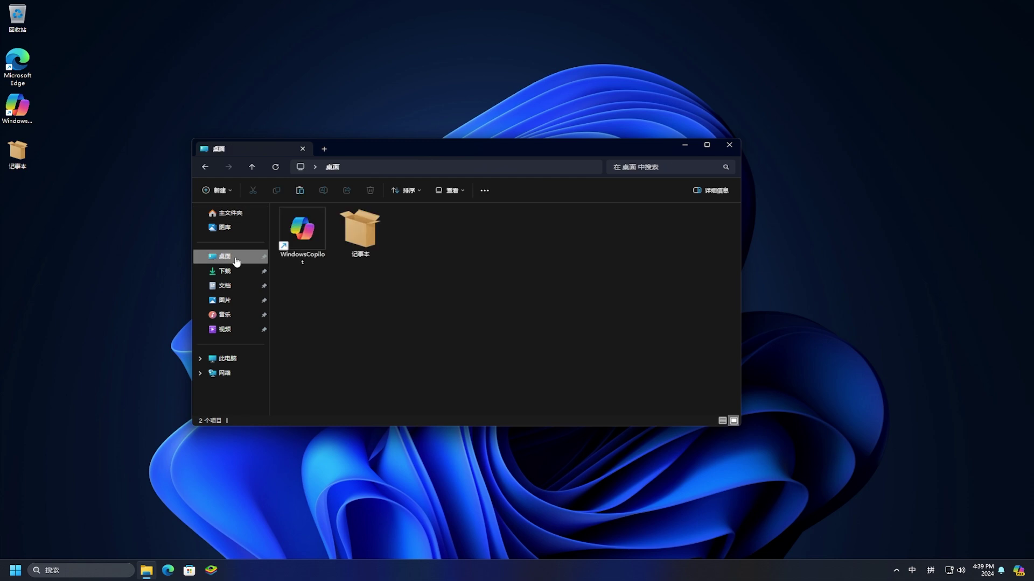
left_click(361, 237)
right_click(360, 237)
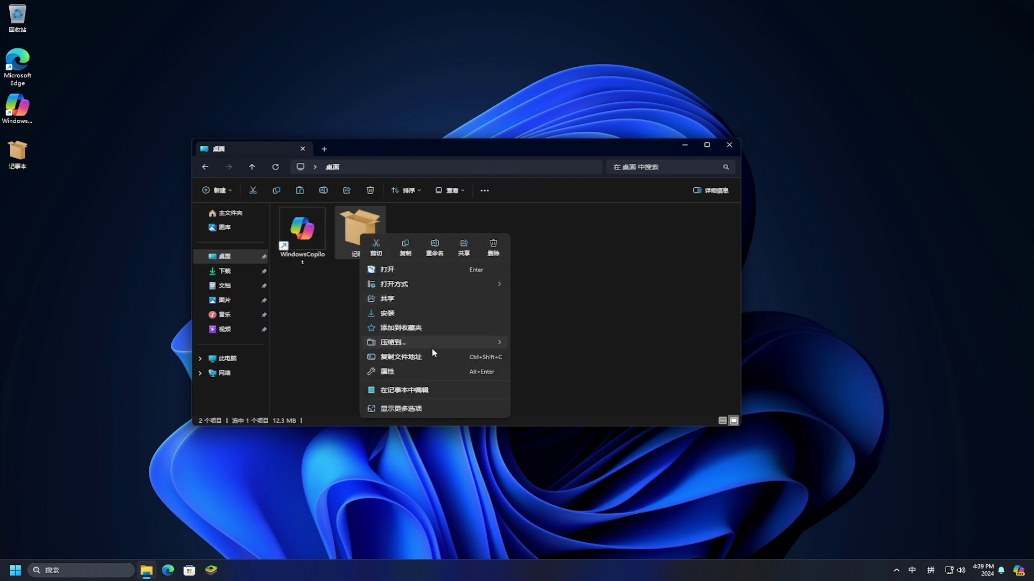
mouse_move(431, 346)
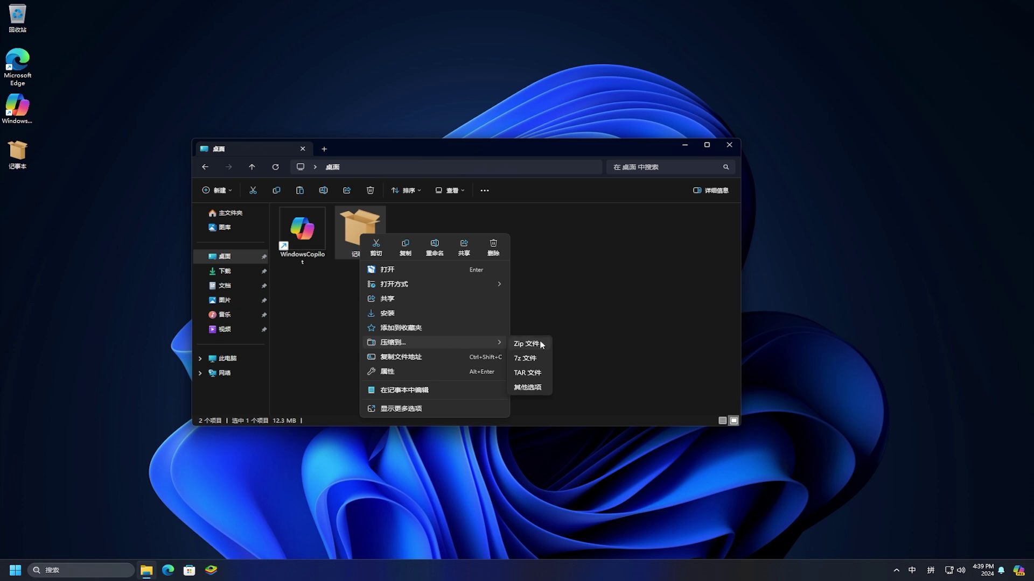
left_click(545, 386)
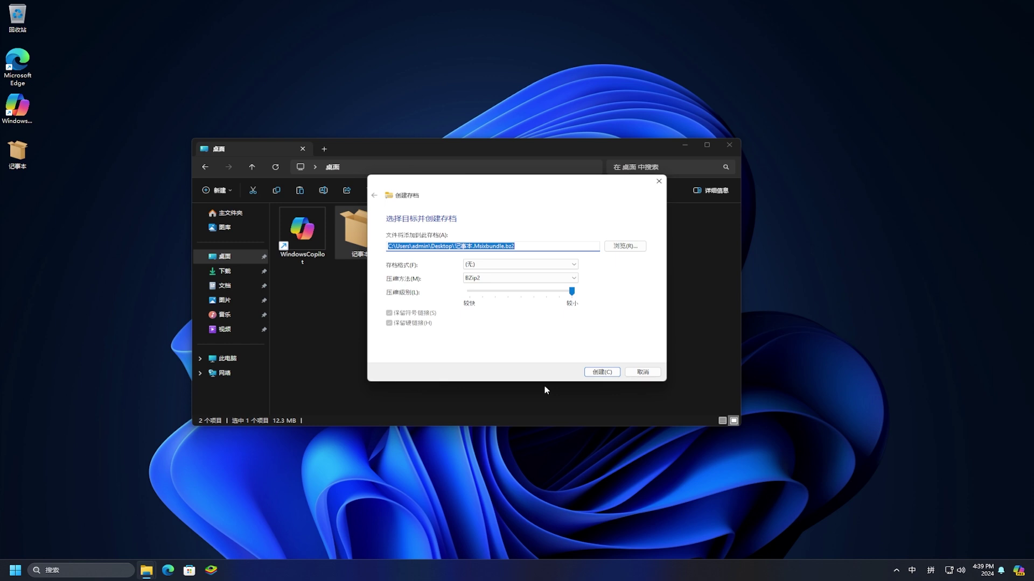
Look through the archive formats and compression methods, create the archive in 7zip format and select the resulting file.
left_click(575, 265)
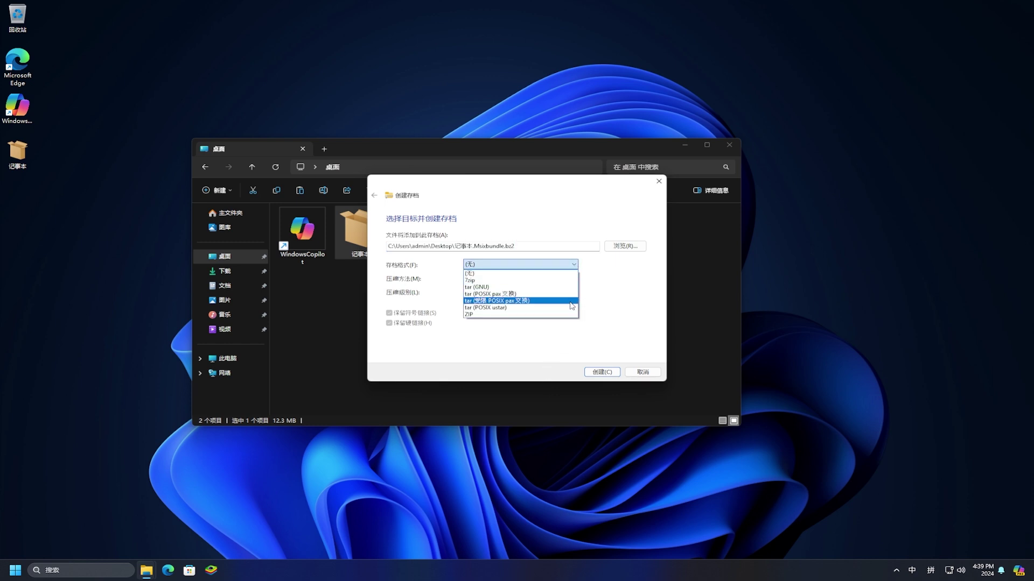
left_click(611, 283)
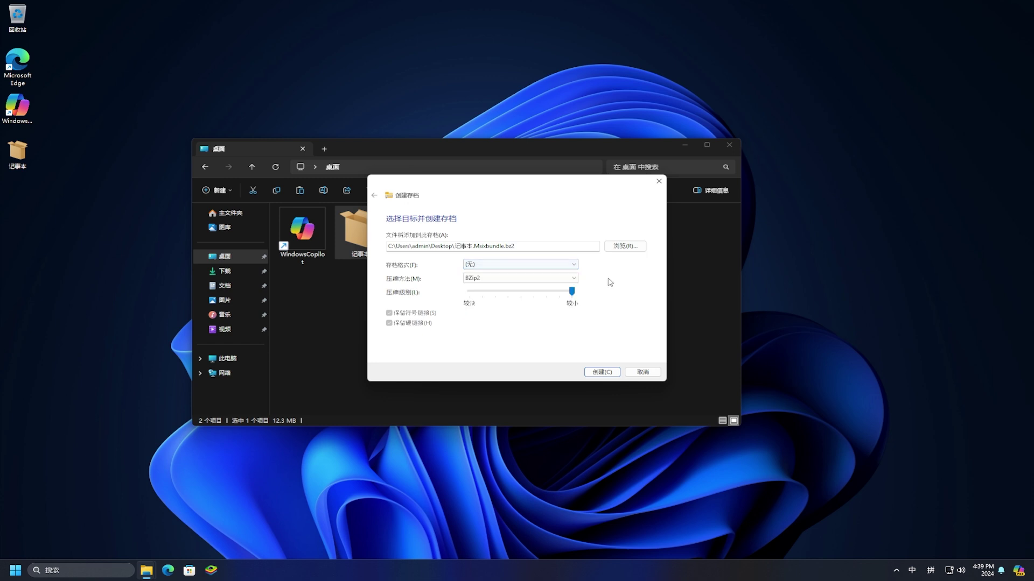
left_click(575, 278)
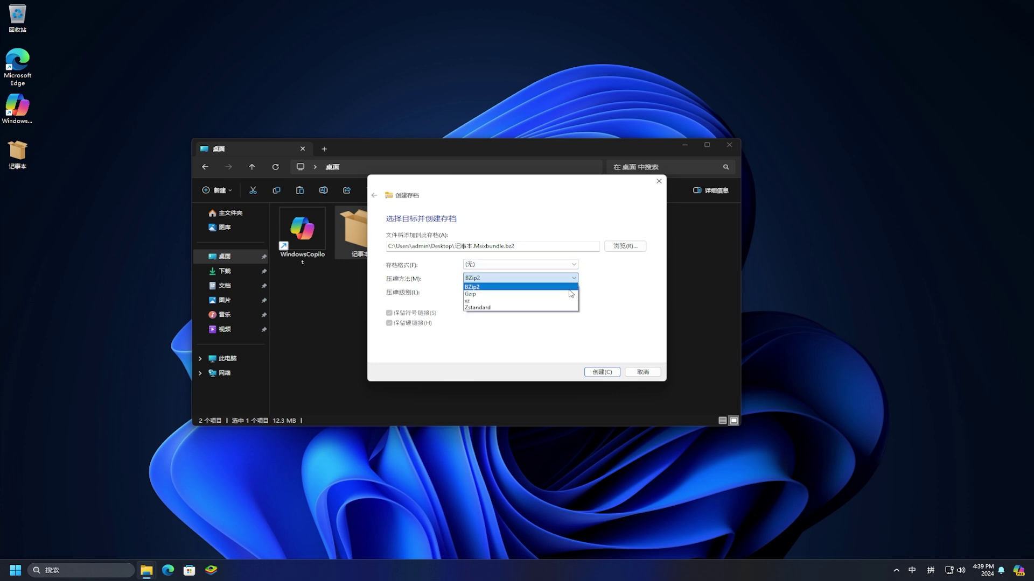
left_click(599, 285)
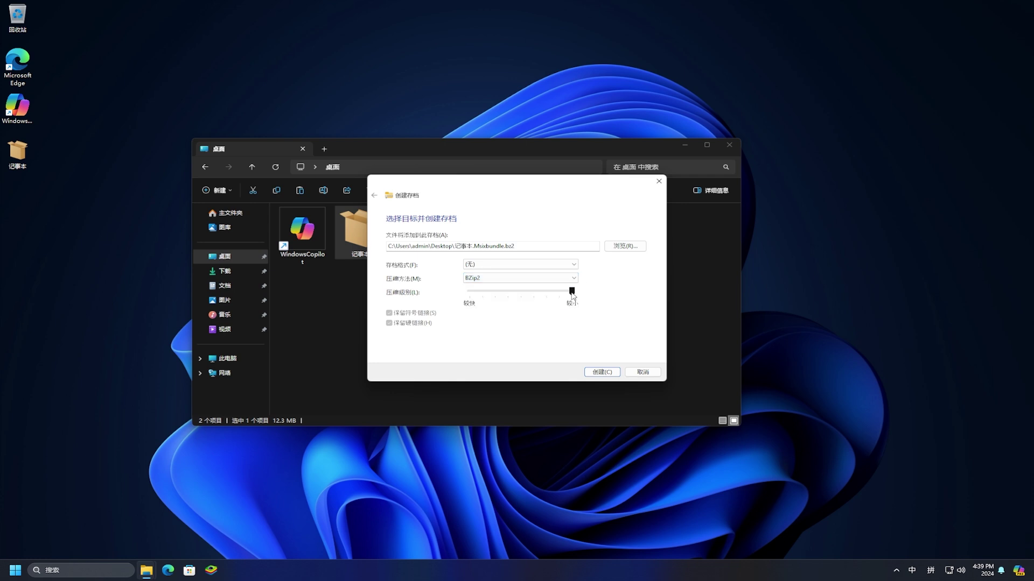
left_click(572, 264)
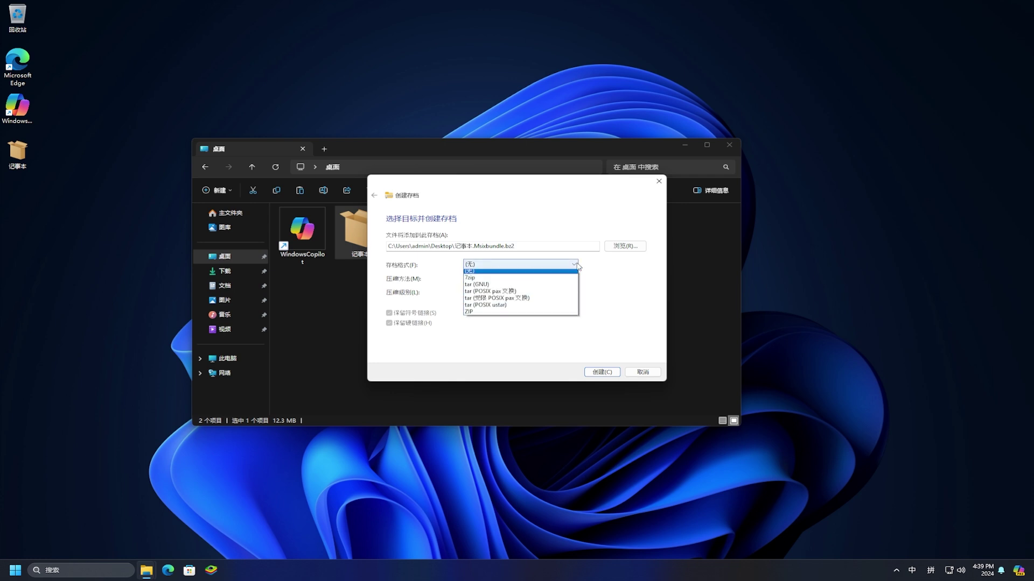
left_click(512, 280)
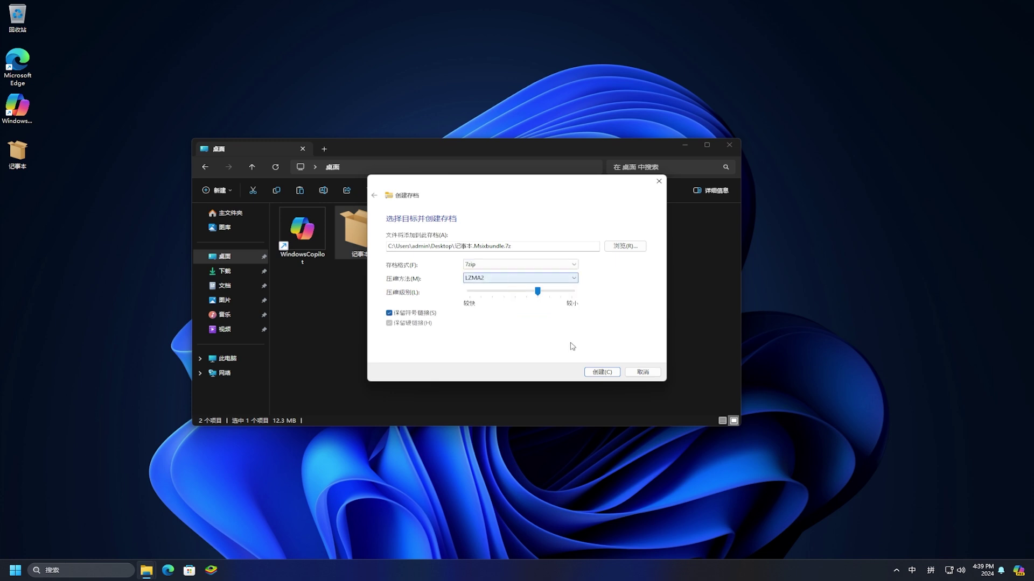
left_click(598, 372)
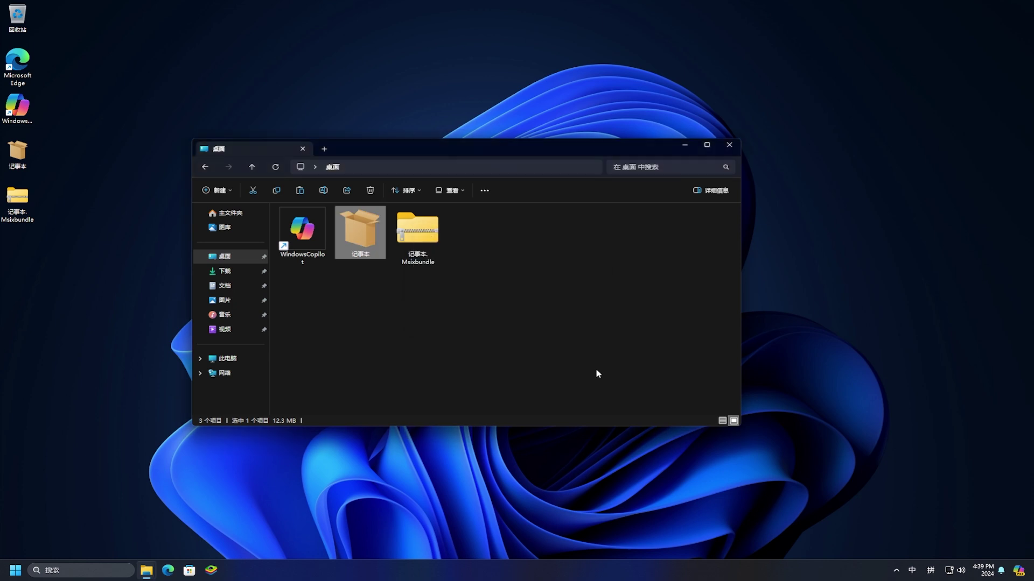
left_click(426, 232)
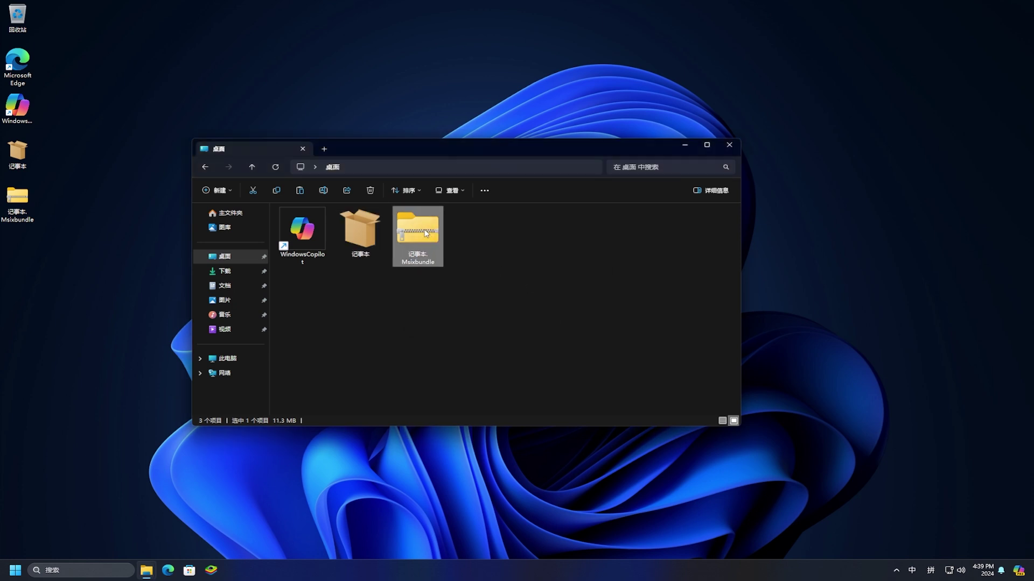